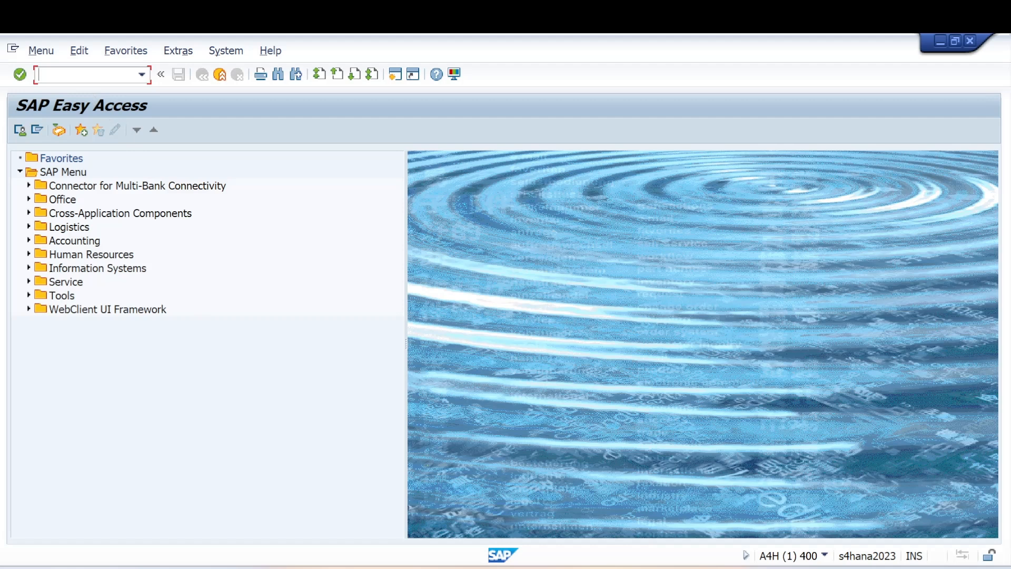
Run ME01 and proceed to the source list overview for material MAT4542, plant MY01.
type("me01")
key("Return")
left_click(172, 195)
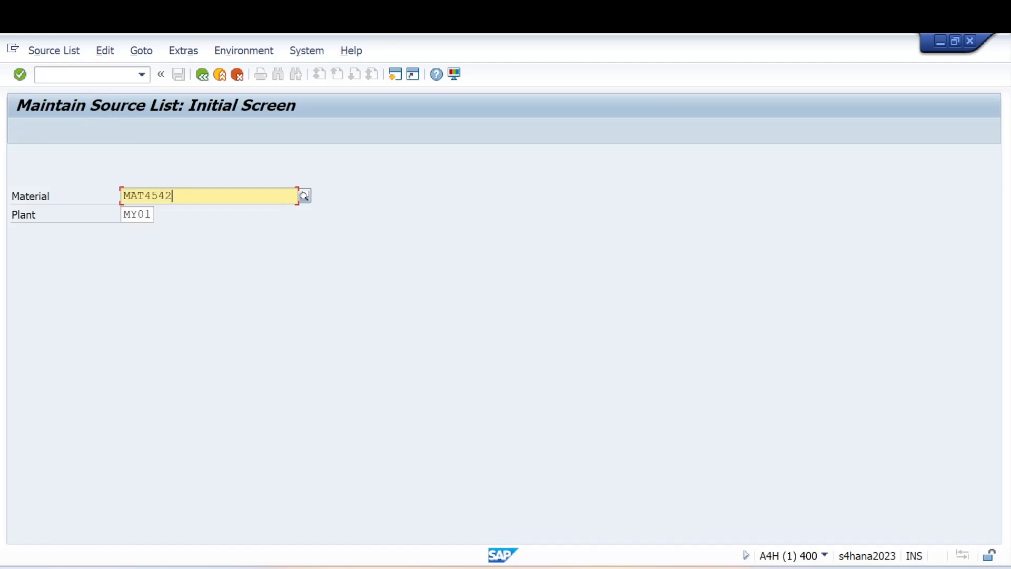
left_click_drag(173, 196, 109, 203)
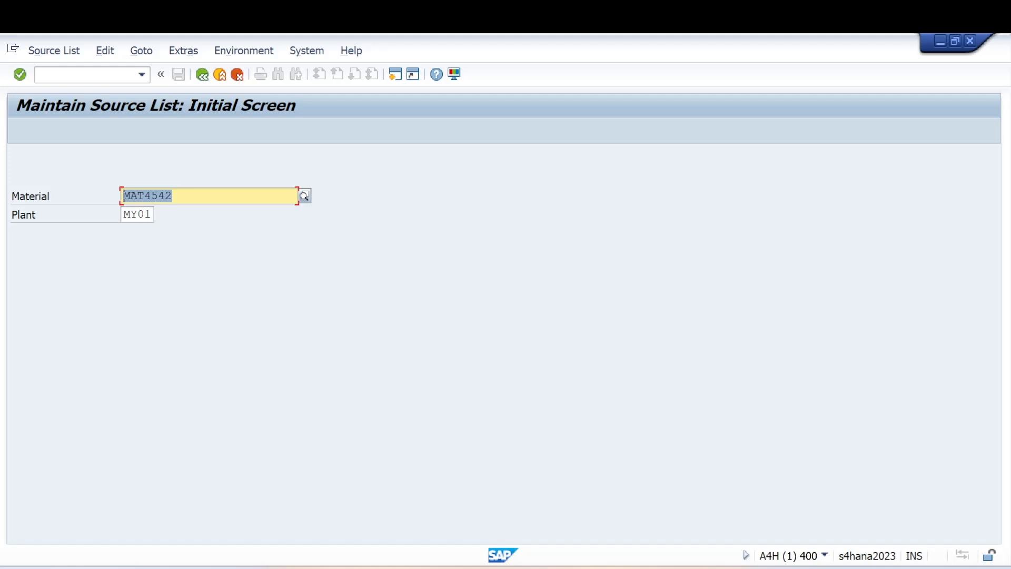
left_click(23, 77)
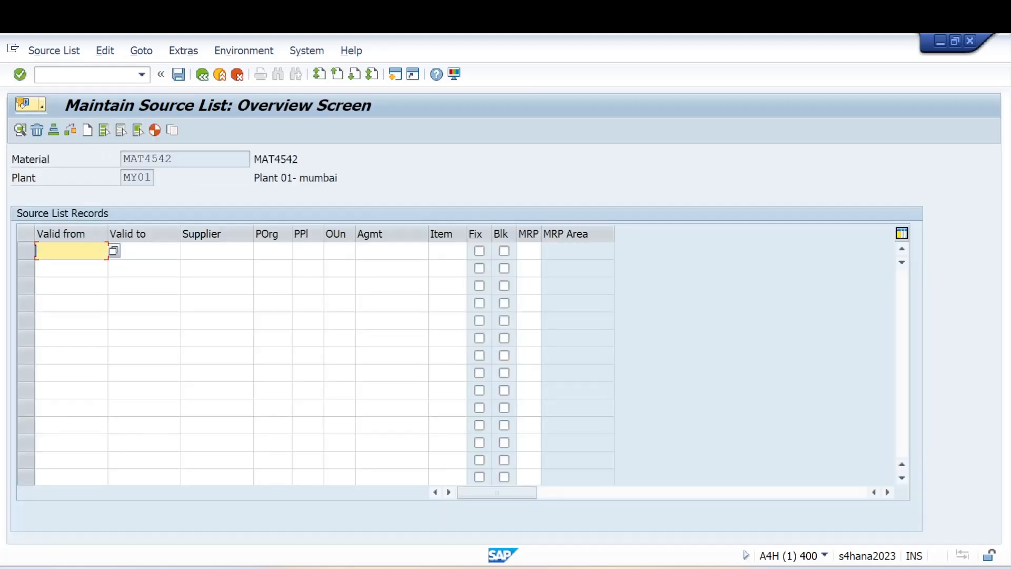
Set the first record's Valid from date to 28.07.2026 from the calendar.
left_click(113, 251)
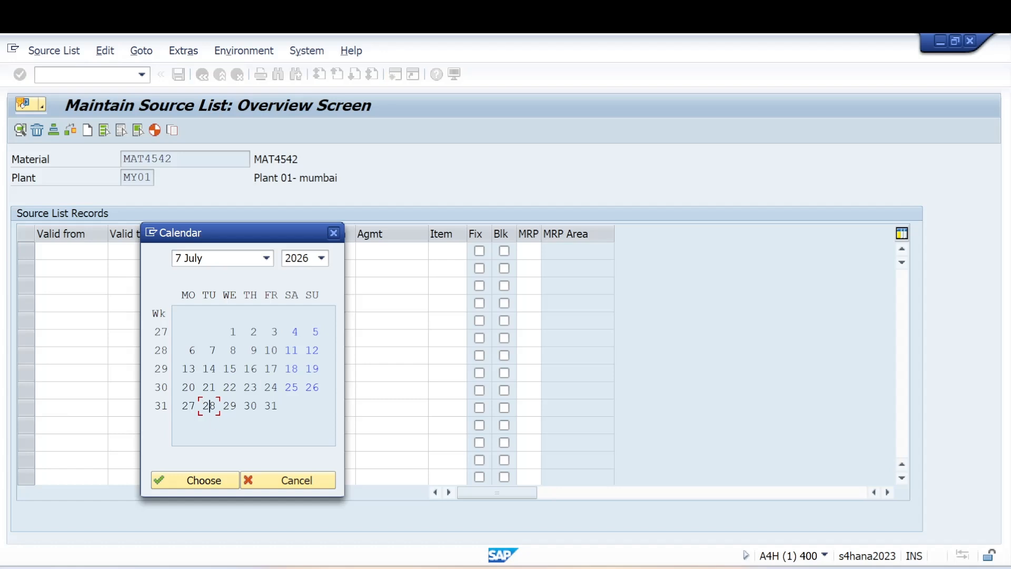
double_click(209, 406)
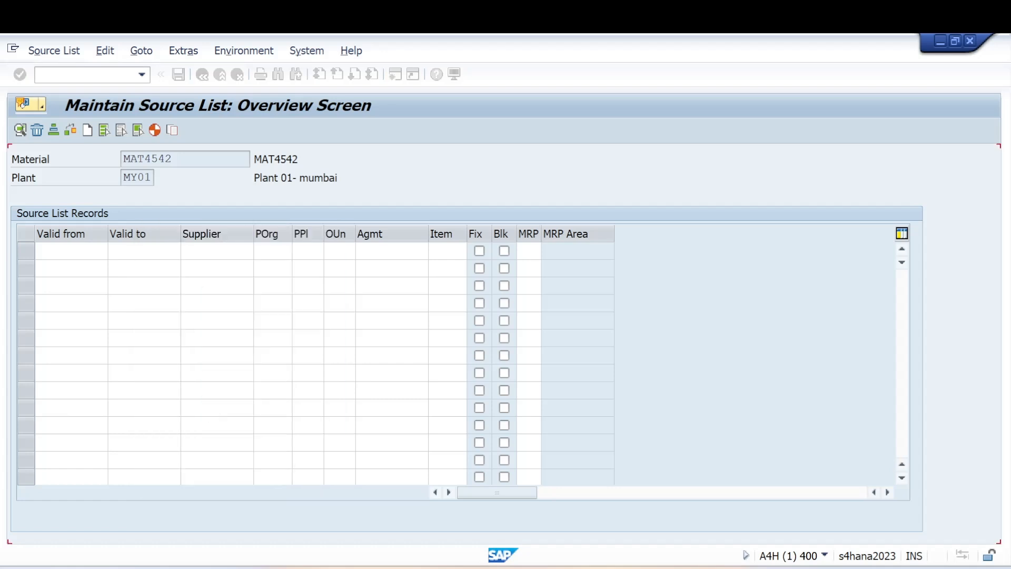
double_click(145, 252)
Set the record's Valid to date to 03.08.2026 from the calendar.
left_click(185, 254)
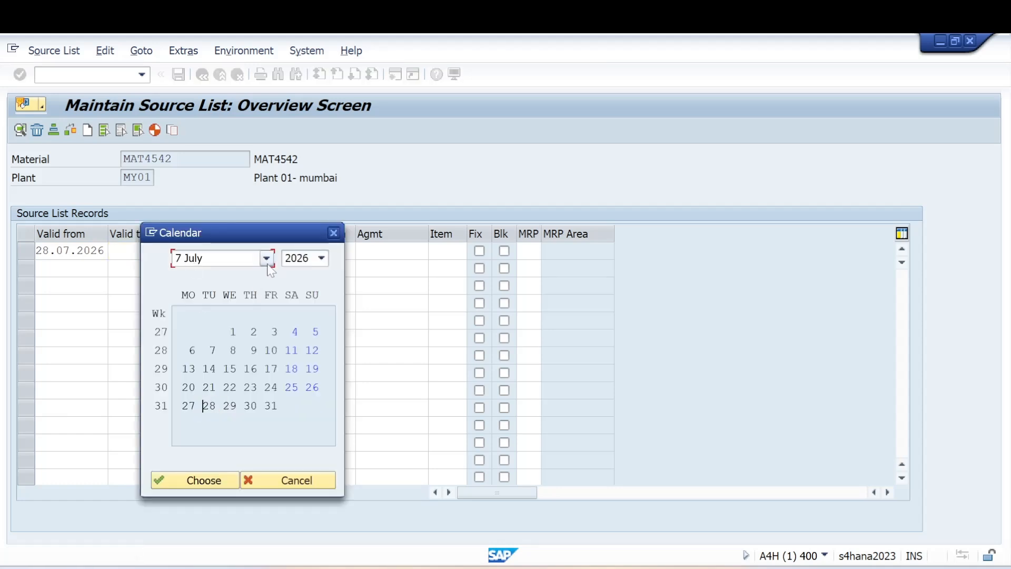
left_click(267, 259)
left_click(200, 403)
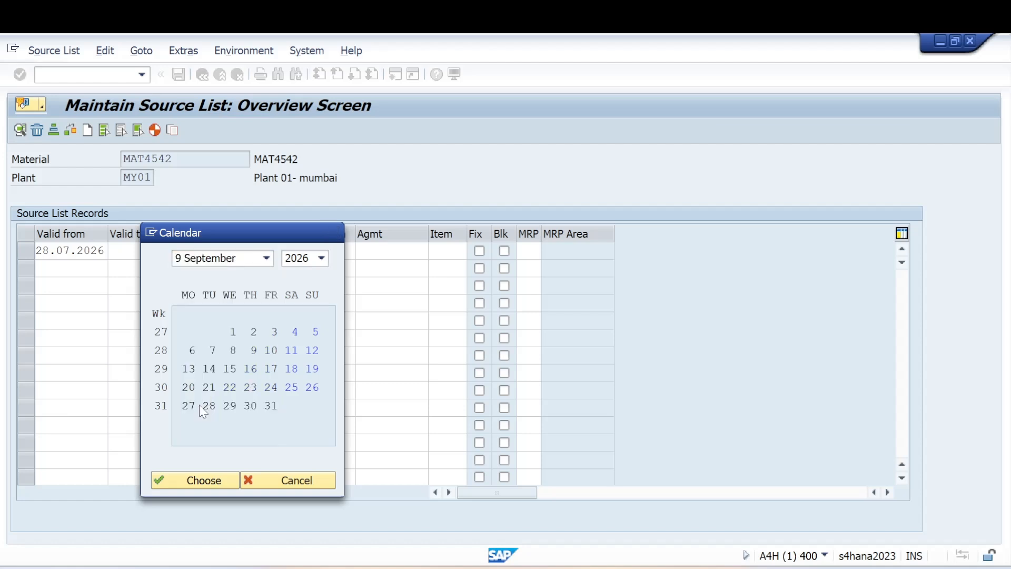
left_click(266, 258)
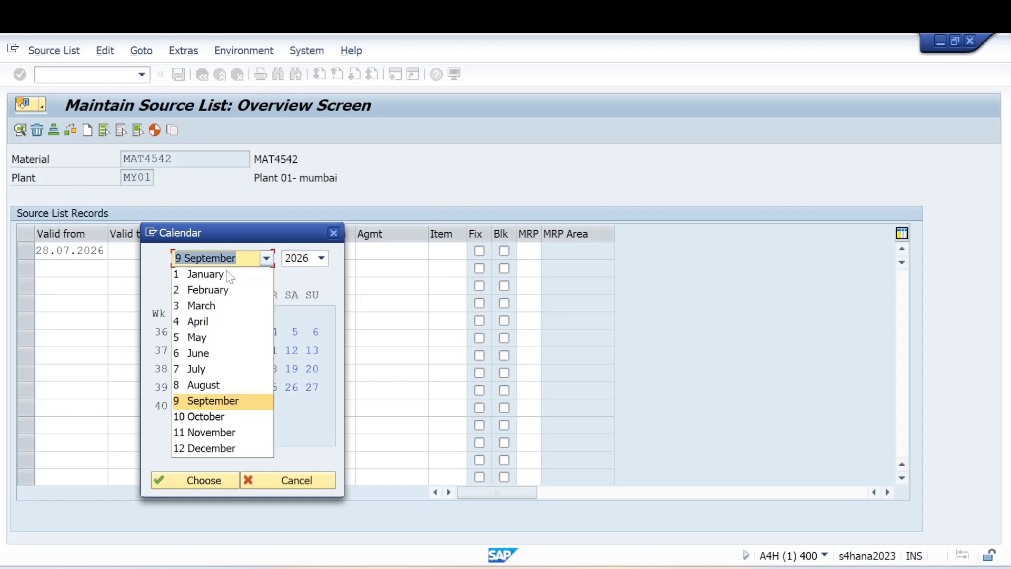
left_click(190, 384)
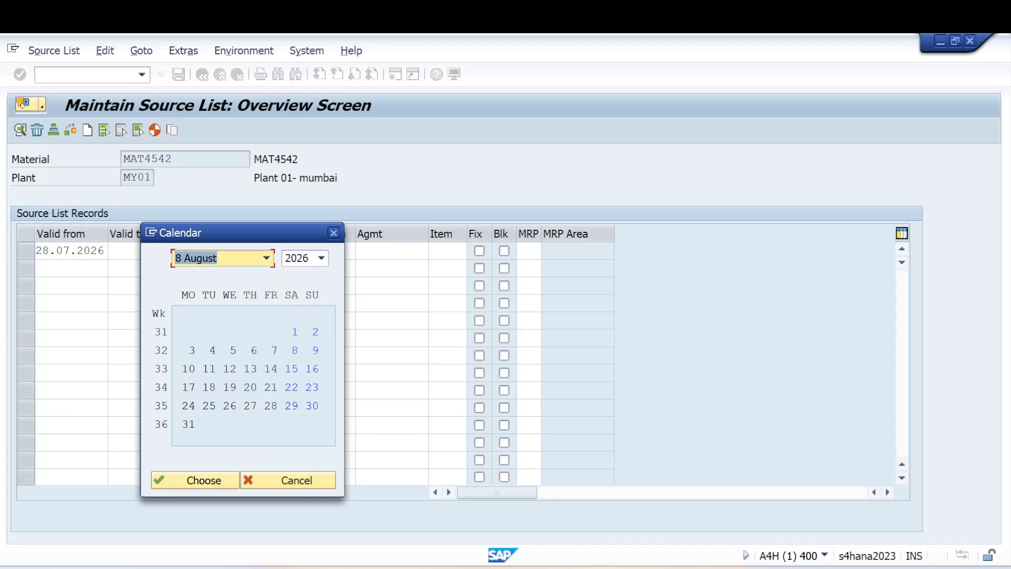
double_click(230, 405)
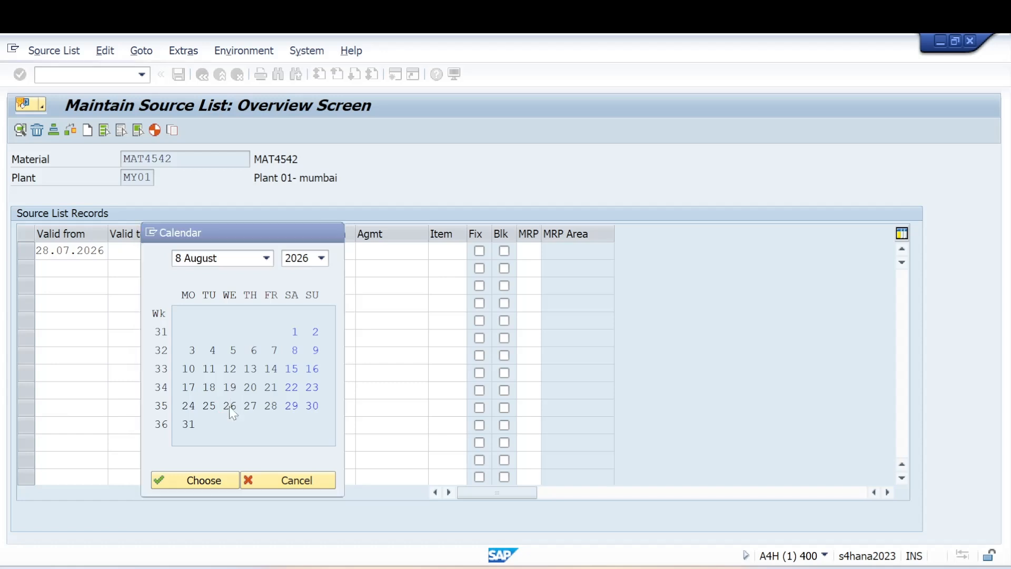
left_click(186, 251)
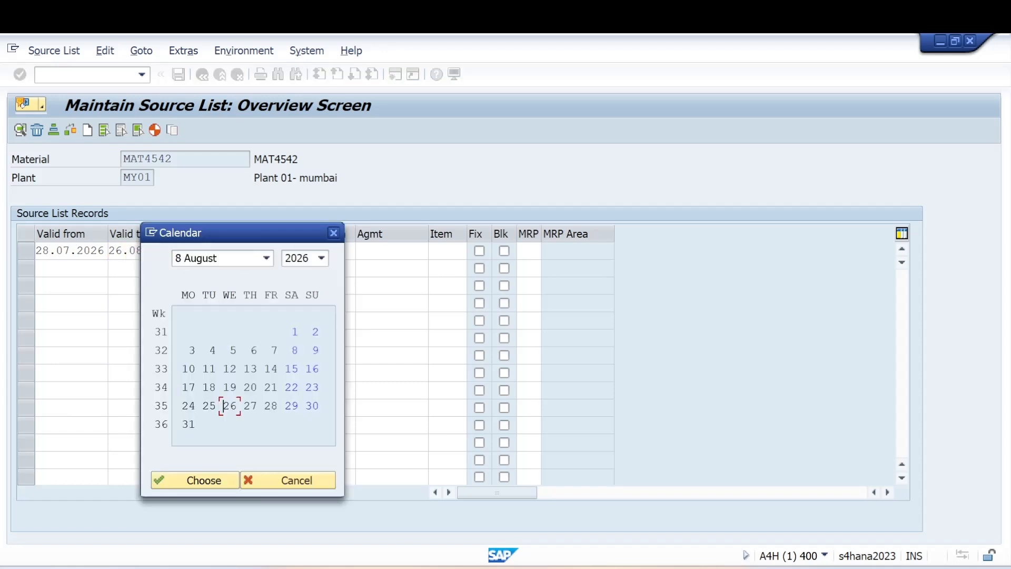
double_click(192, 350)
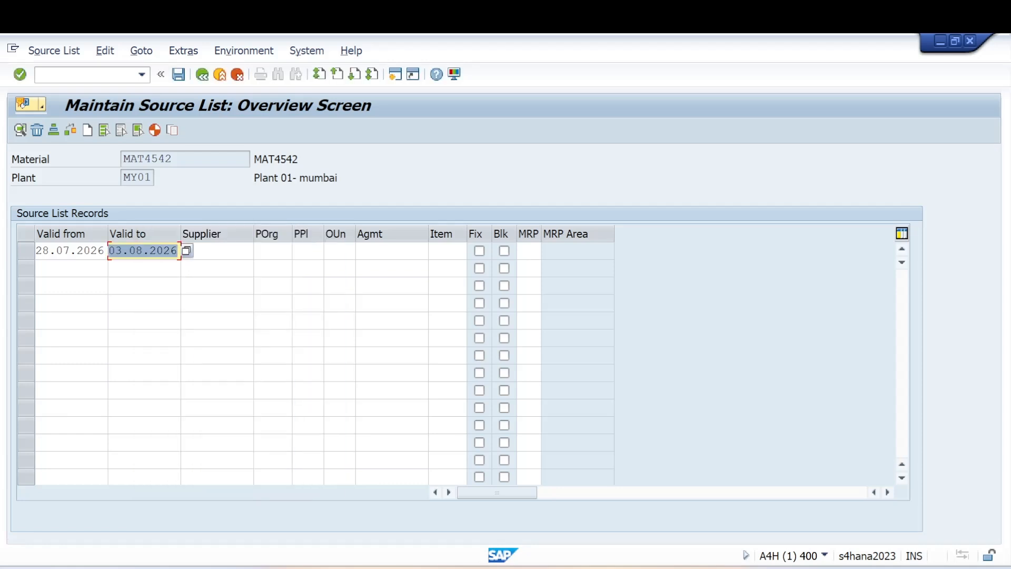
left_click(87, 74)
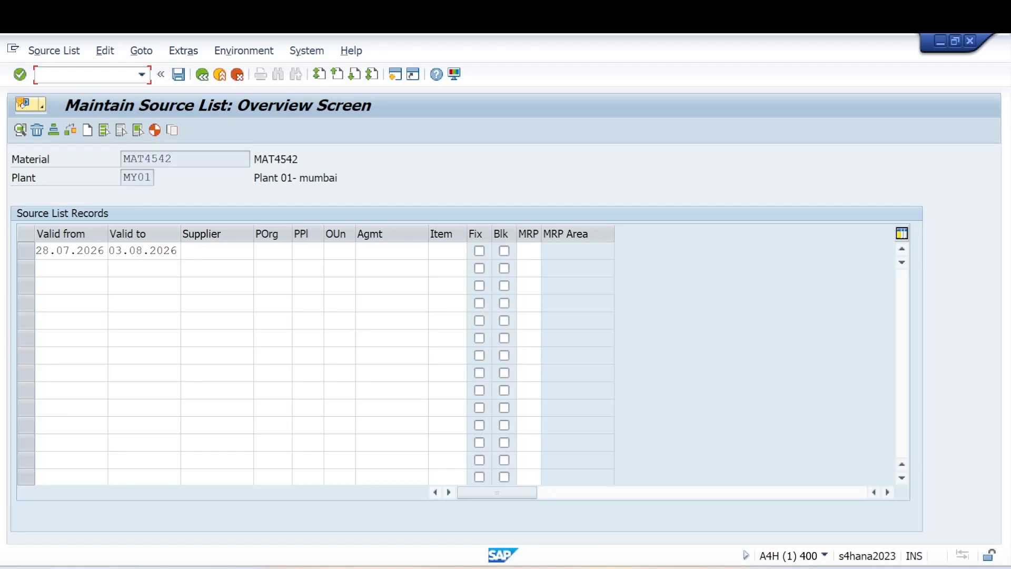
Run /oMKVZ to list purchasing suppliers and copy the chosen supplier's business partner number.
type("/omkvz")
key("Return")
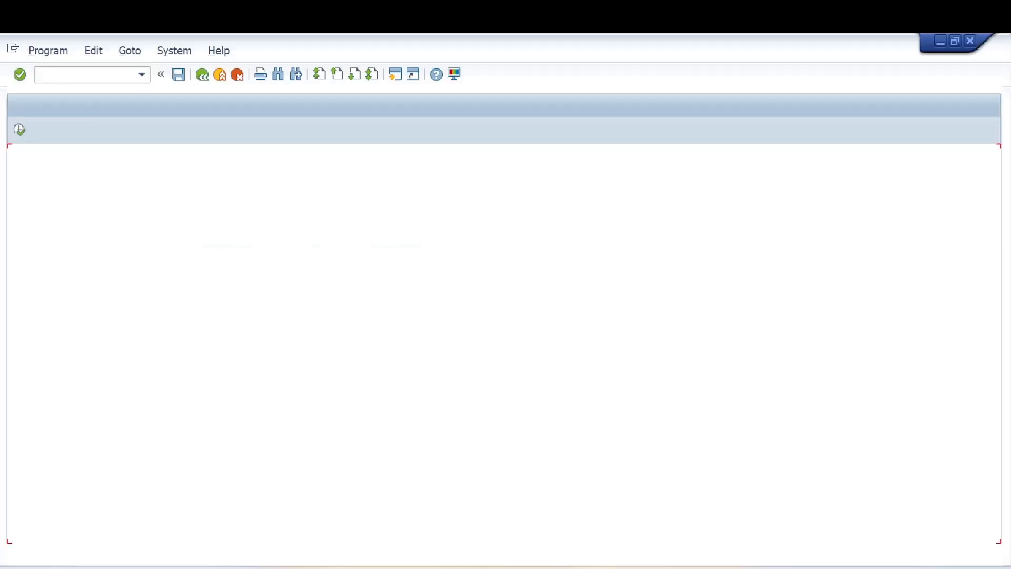
left_click(21, 131)
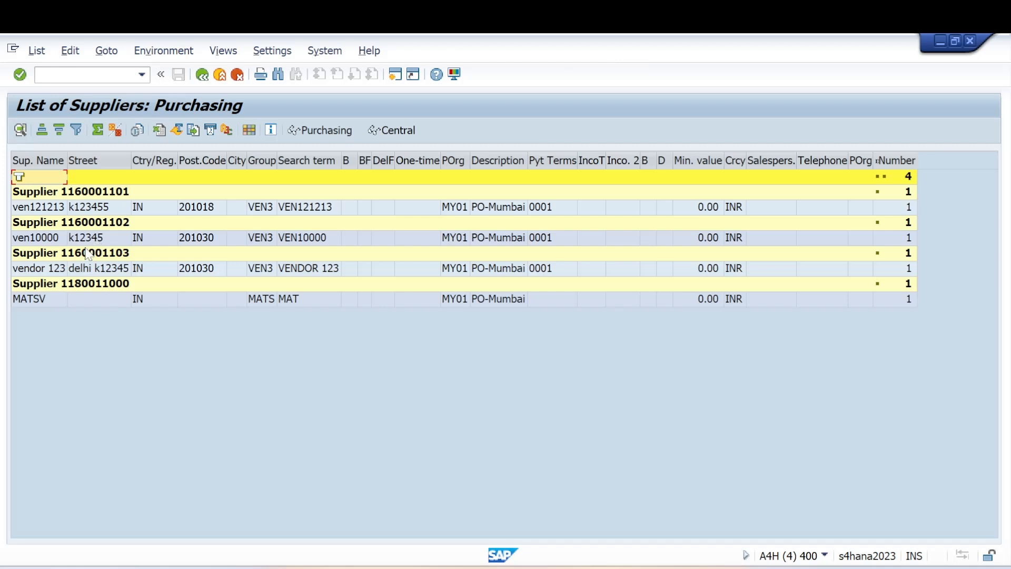
double_click(84, 254)
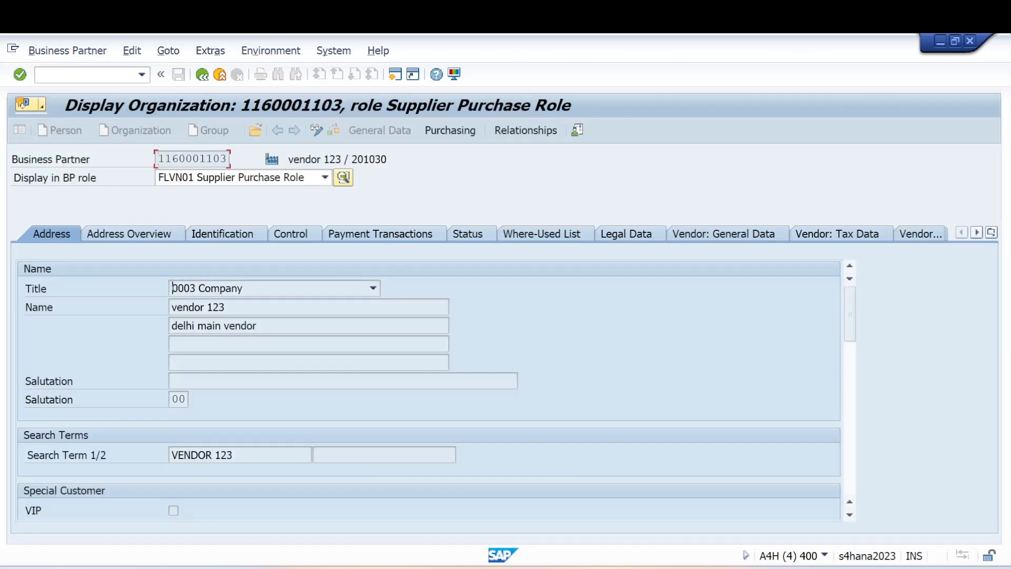
left_click_drag(158, 159, 232, 163)
key("ctrl+c")
left_click(197, 74)
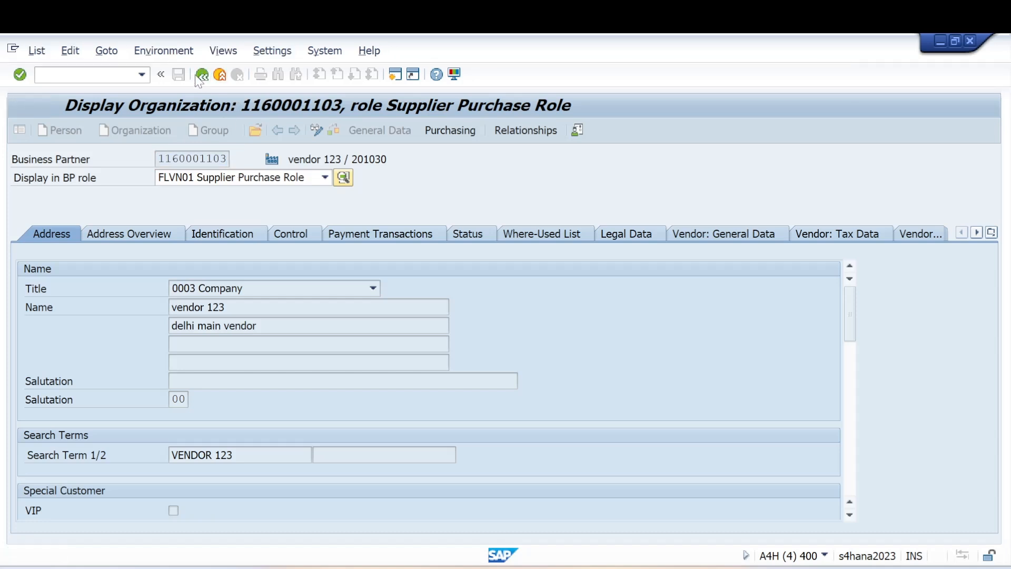
Fill the record with the copied supplier, purchasing org MY01 and the Fix flag, then save.
key("alt+Tab")
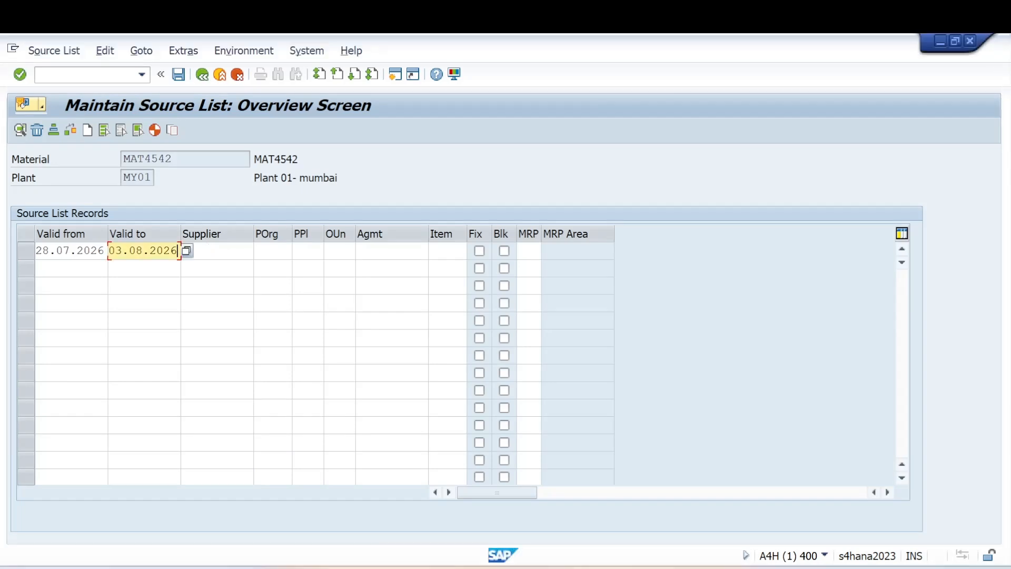
key("Tab")
key("ctrl+v")
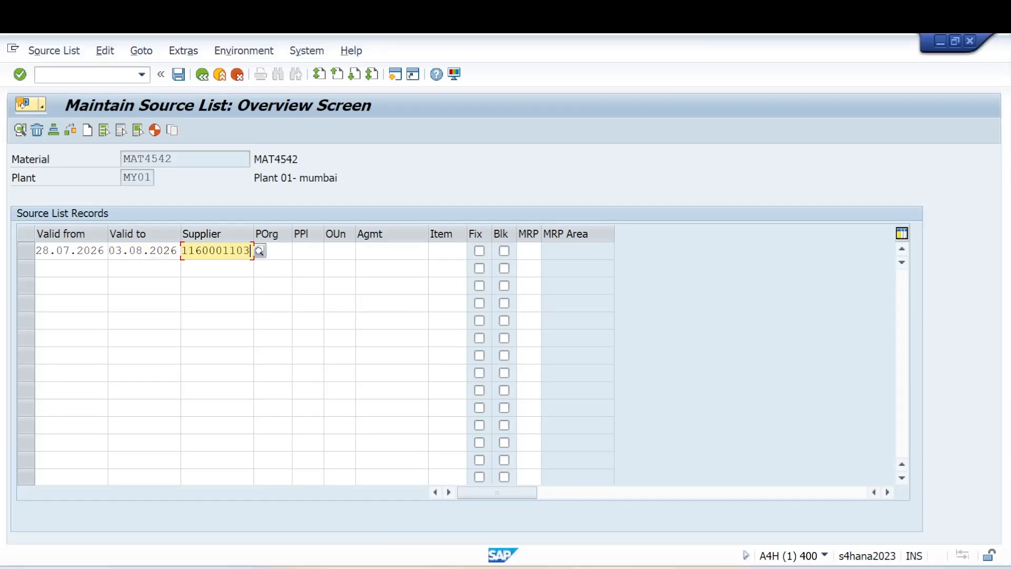
key("Tab")
type("my01")
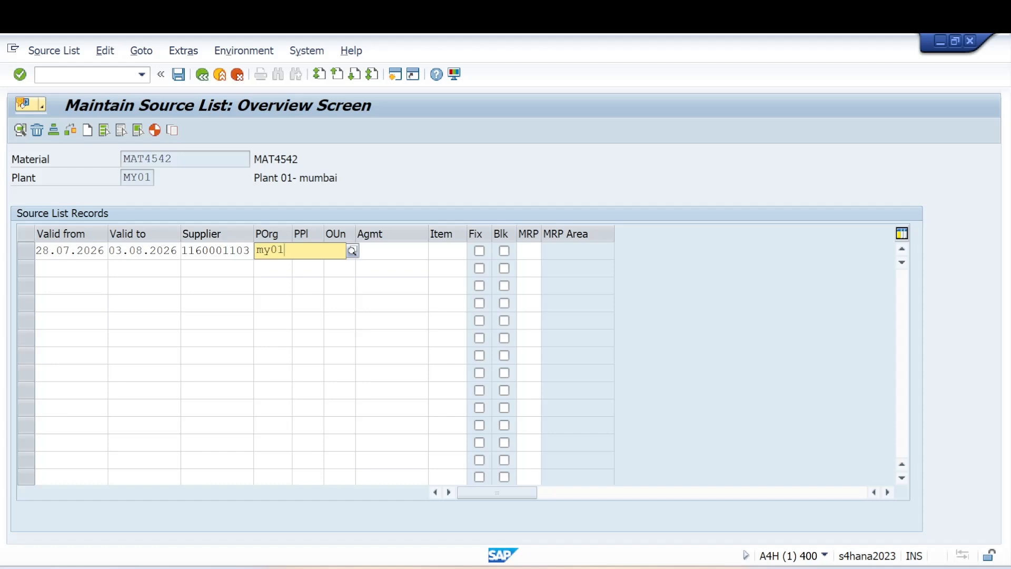
left_click(284, 279)
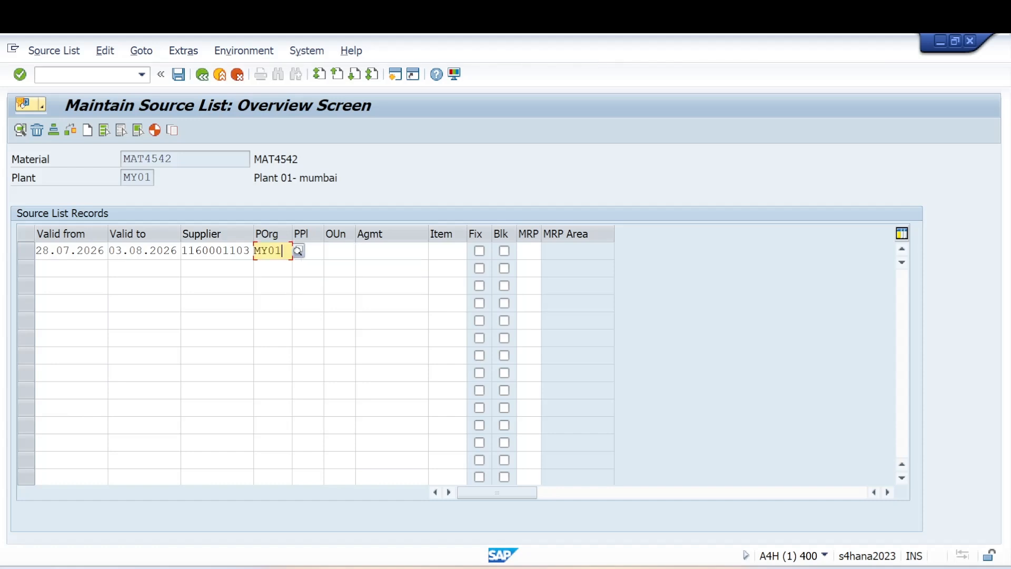
left_click(479, 250)
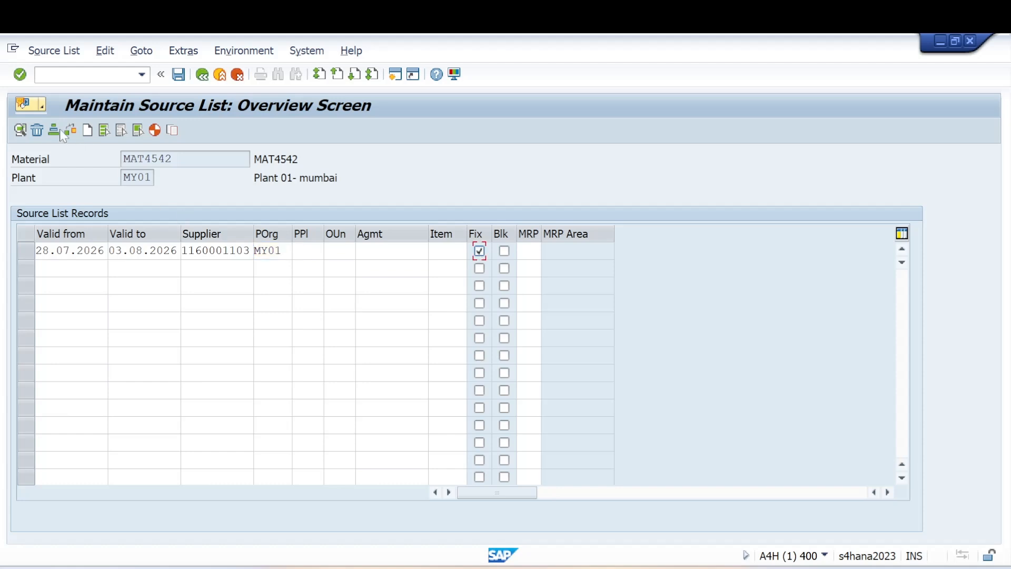
left_click(22, 81)
left_click(178, 75)
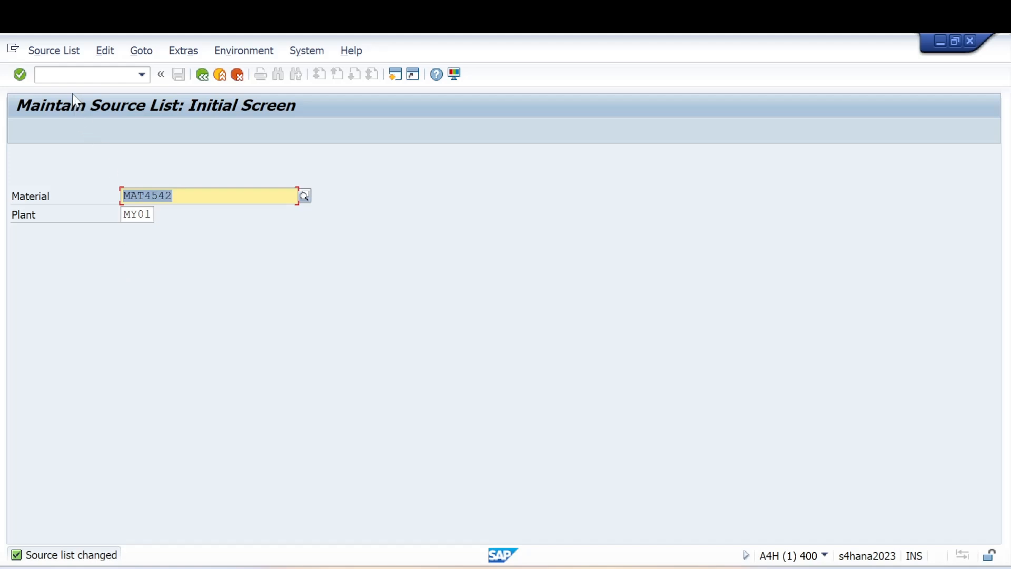
Reopen ME01 for MAT4542 and review the saved record's supplier and validity dates.
left_click(73, 74)
type("/nme")
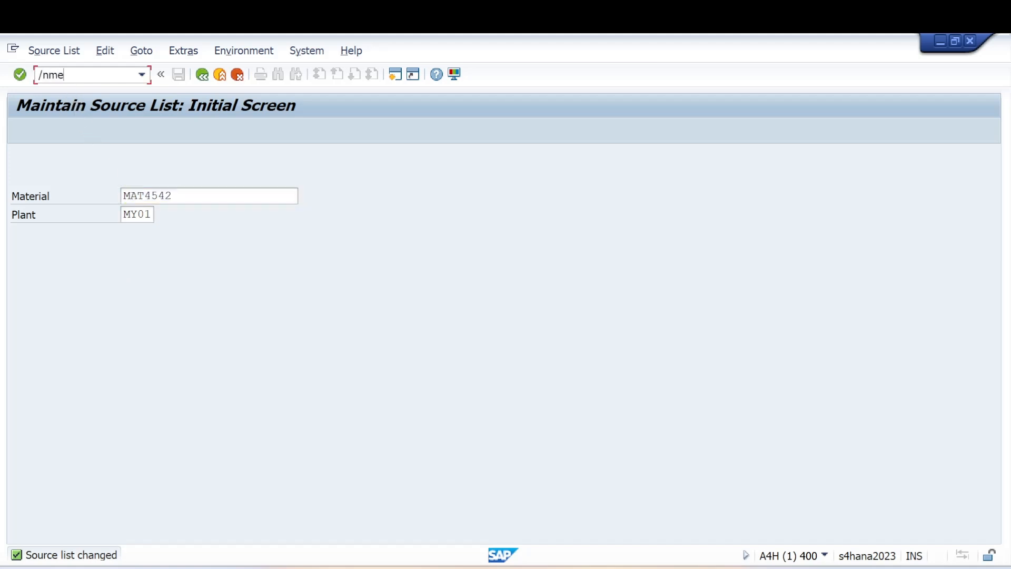
type("01")
key("Return")
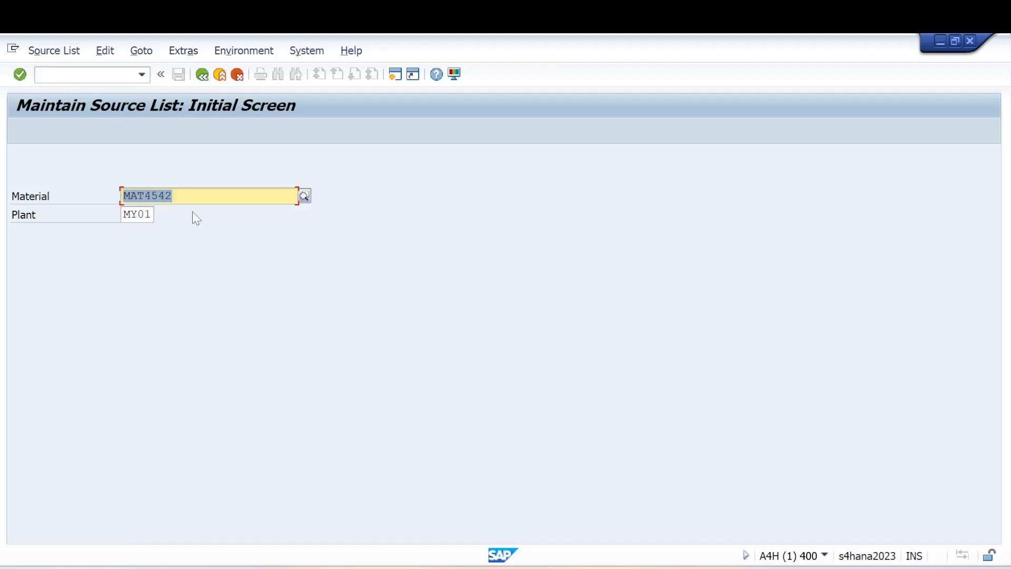
left_click(20, 74)
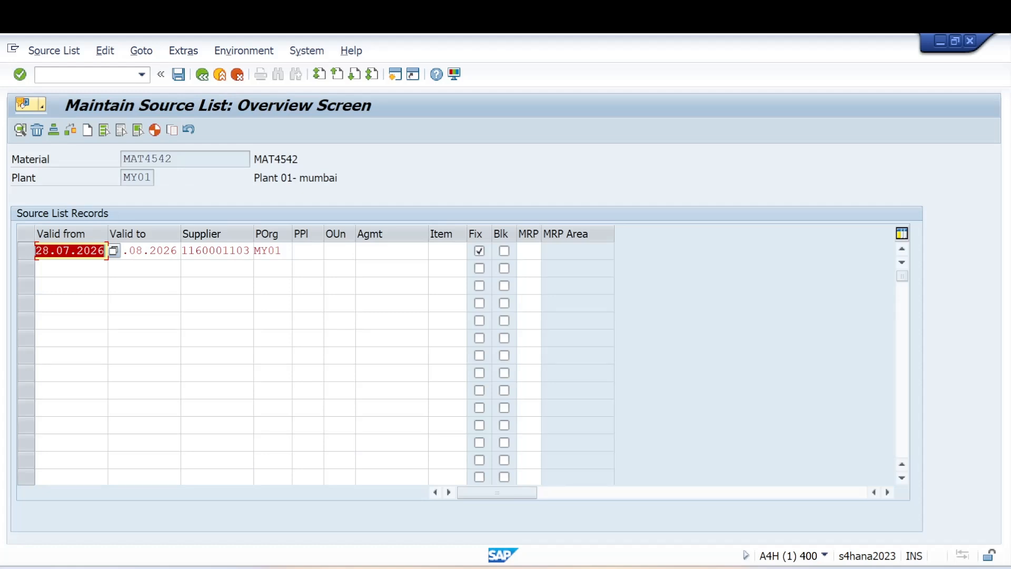
left_click(195, 251)
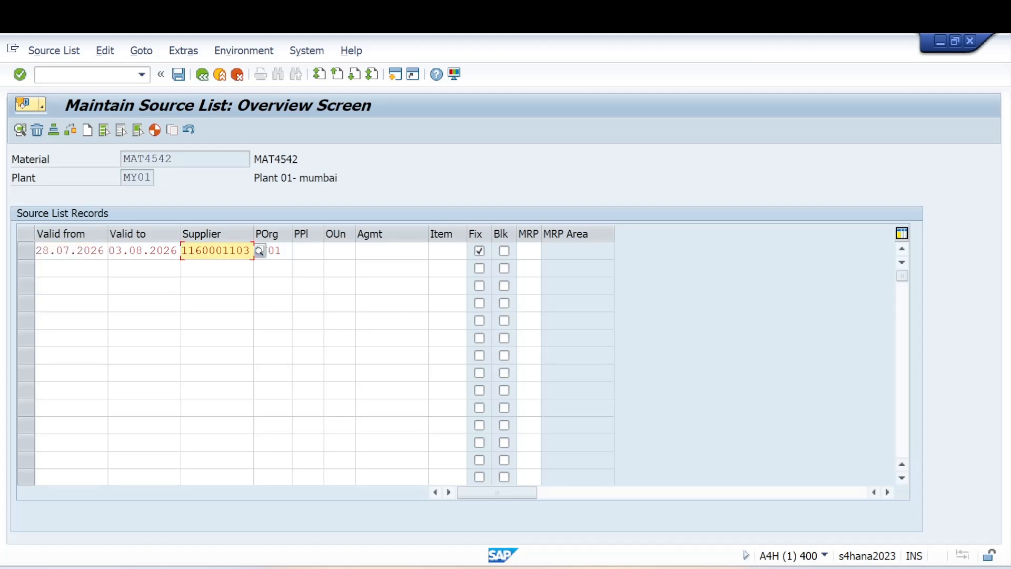
left_click_drag(149, 251, 178, 252)
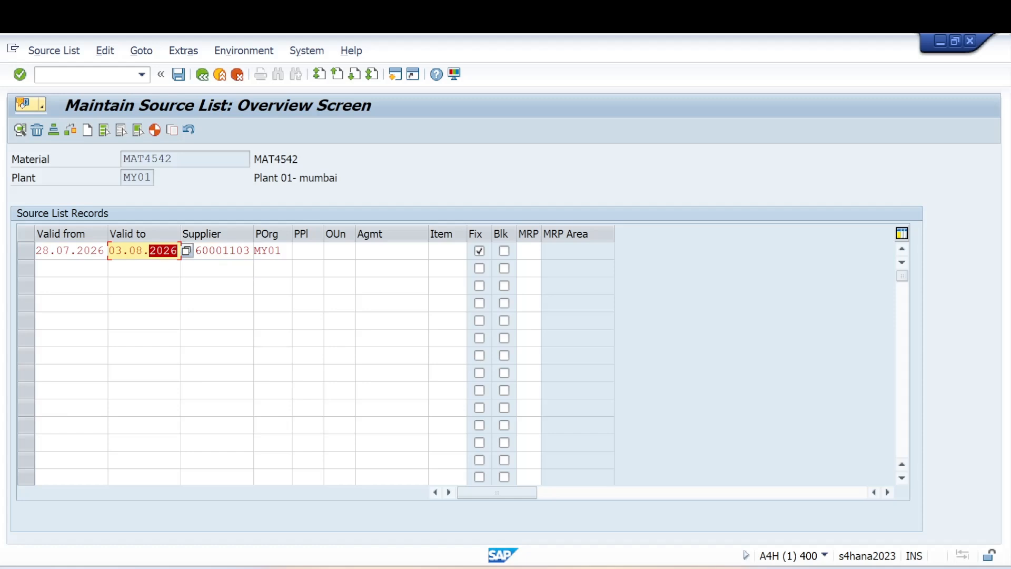
left_click(217, 286)
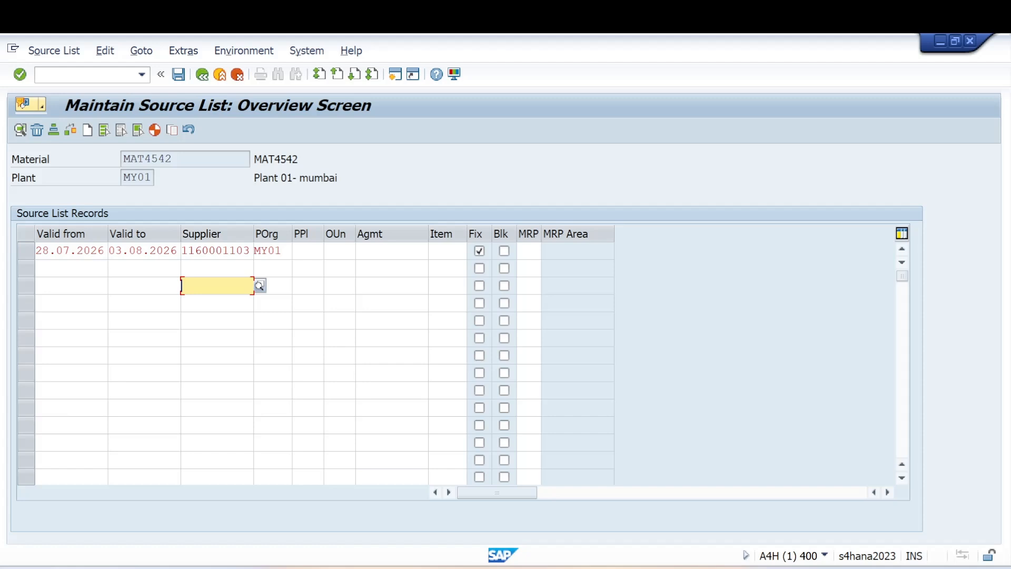
Leave source list maintenance with /n and return to the main menu.
left_click(79, 75)
type("/n")
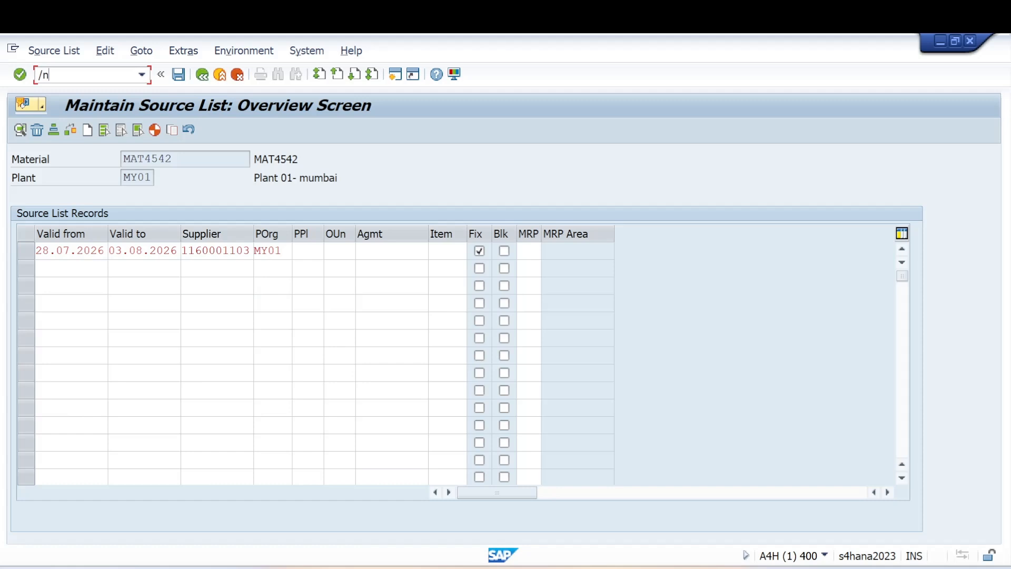
key("Return")
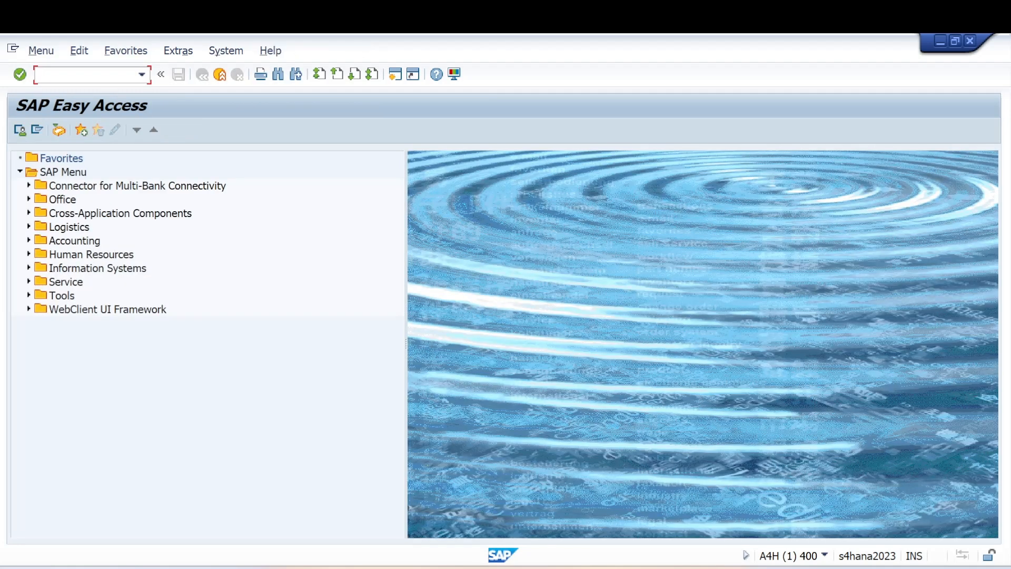
Launch the Fiori launchpad with /n/ui2/flp and allow it to open in the browser.
type("/n/ui2/flp")
key("Return")
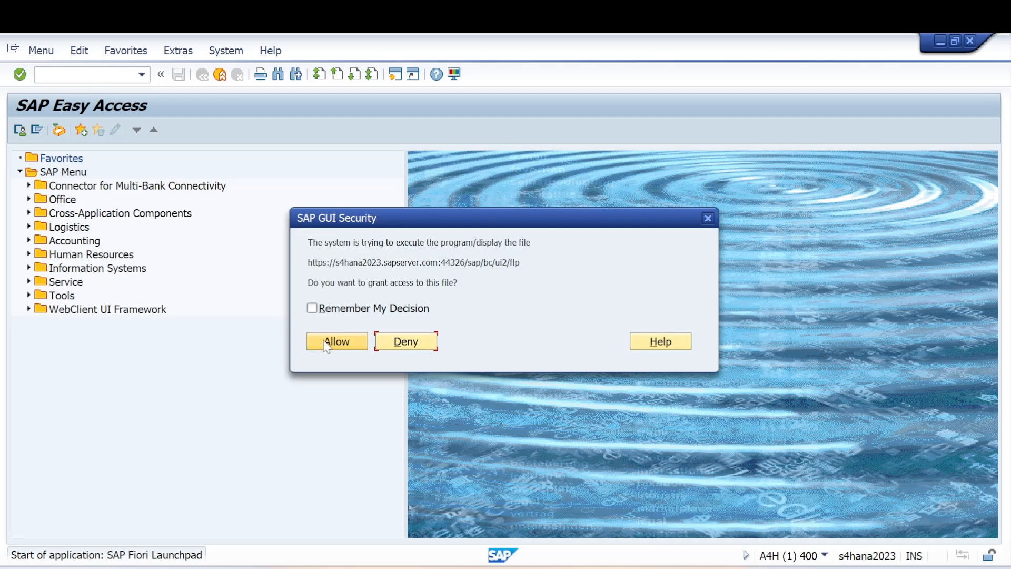
left_click(326, 343)
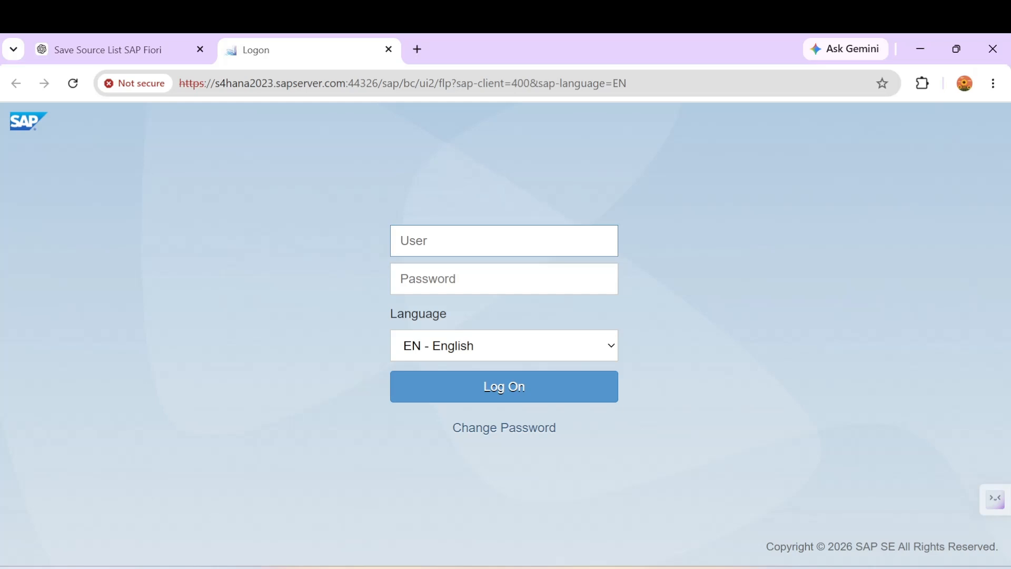
Log on to the launchpad with the user name and password.
type("manoj01")
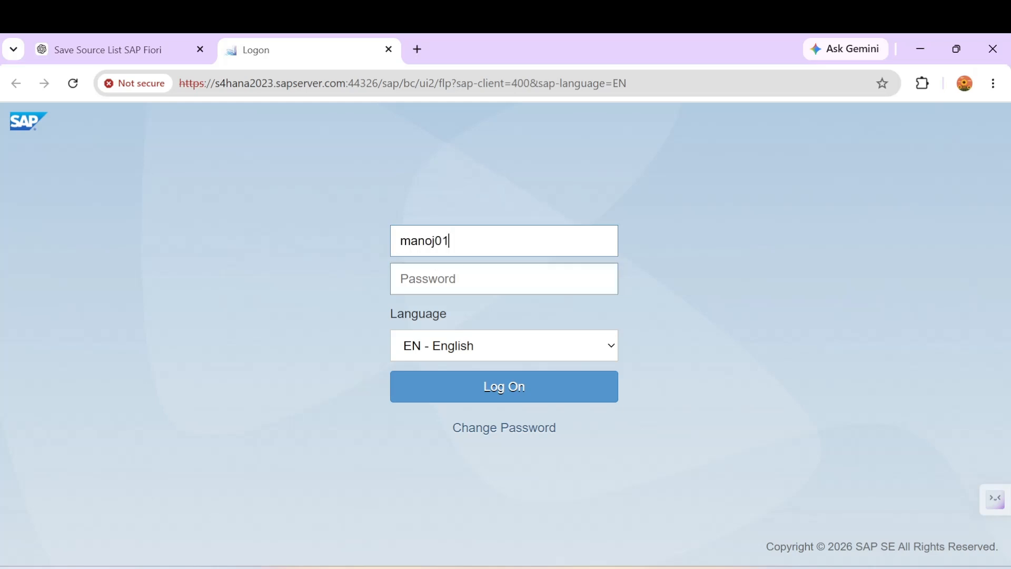
key("Tab")
type("••••")
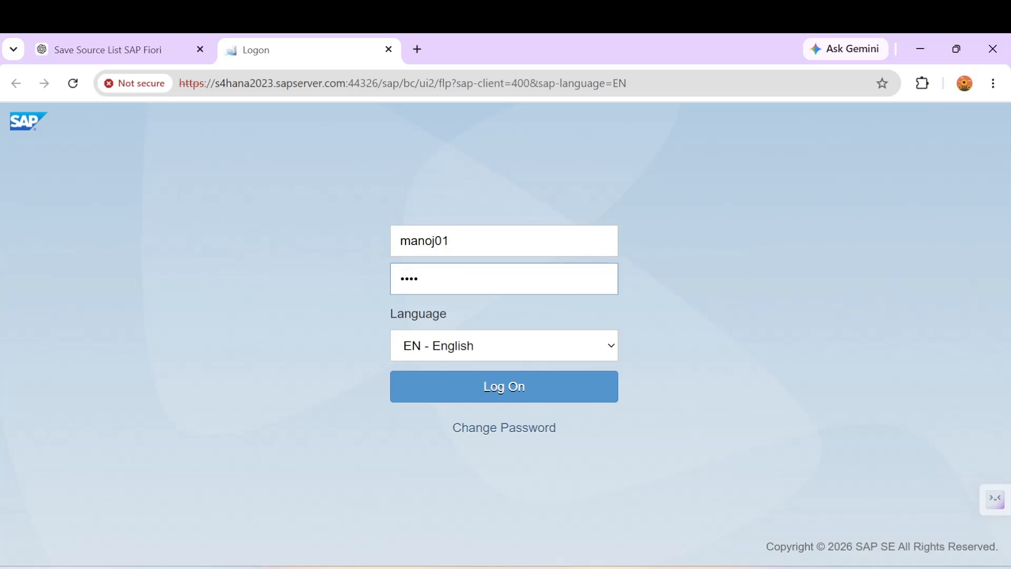
type("••••")
key("Return")
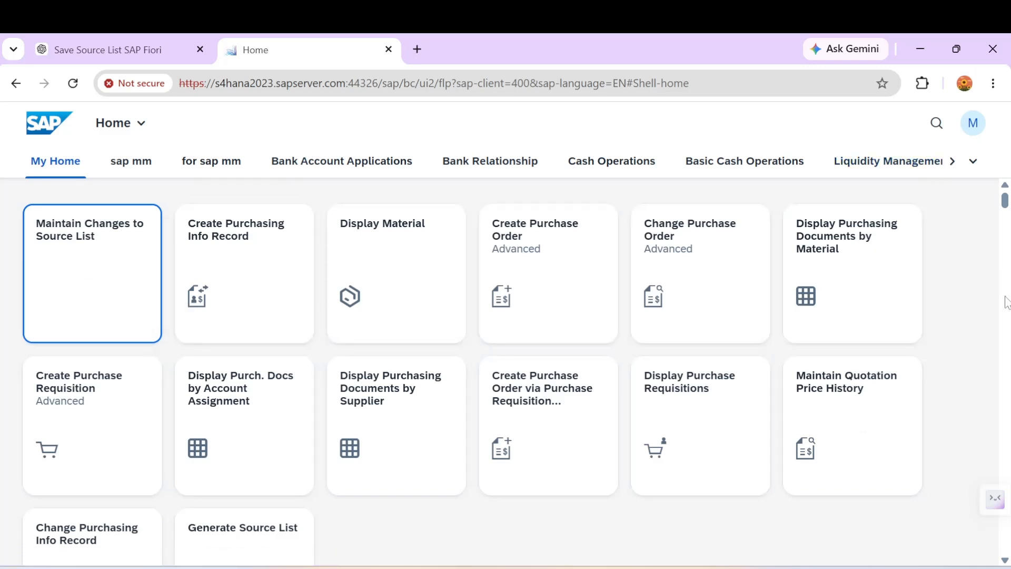
Check the user menu, then scroll down to the Generate Source List tile.
left_click(971, 133)
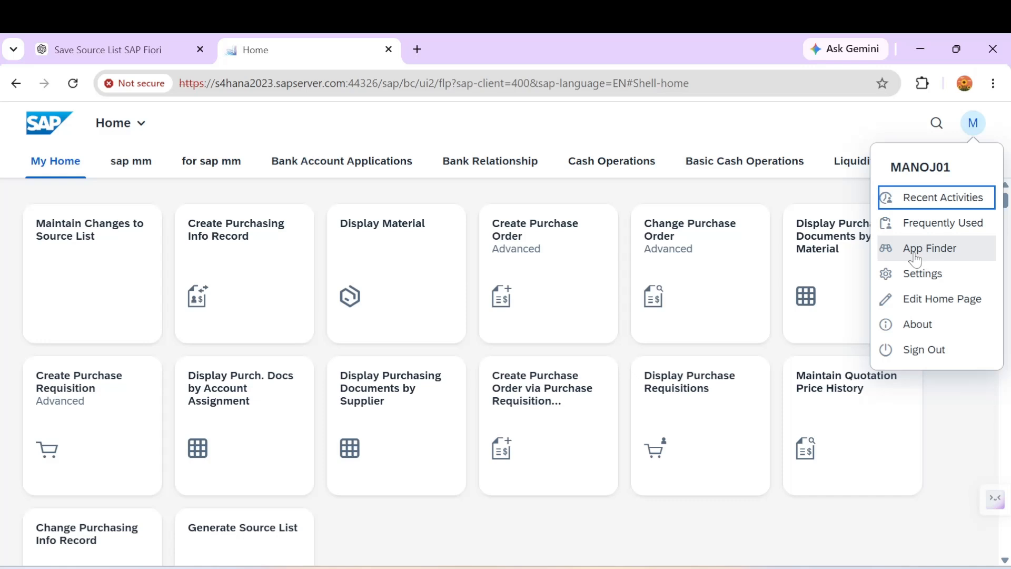
left_click(872, 522)
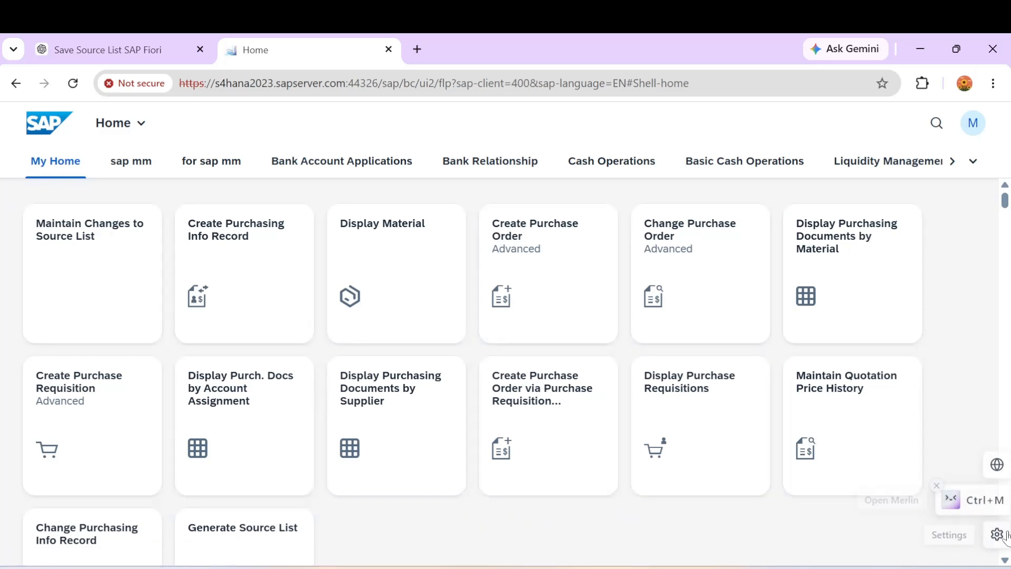
scroll(1005, 560, "down", 3)
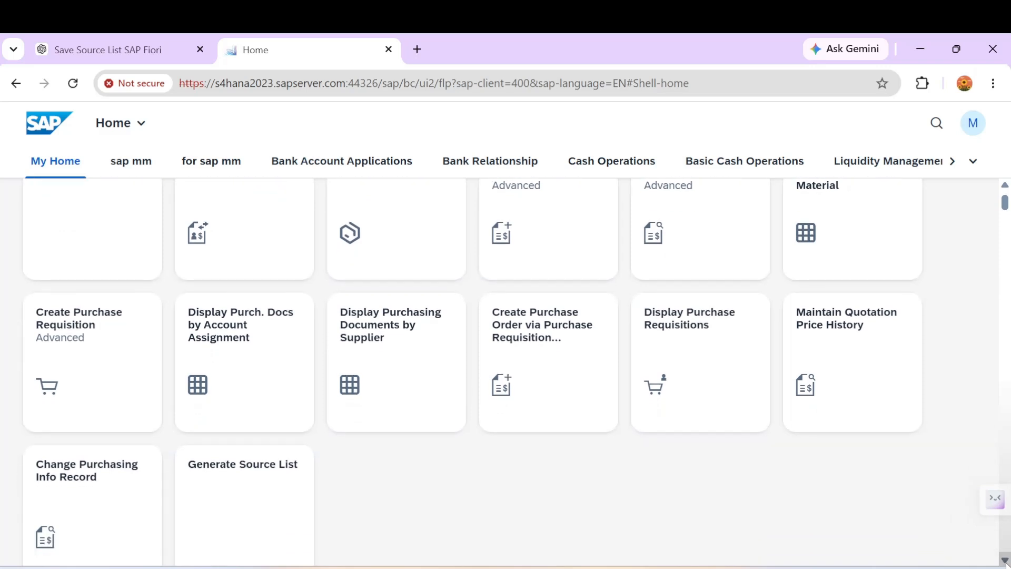
scroll(1005, 560, "down", 1)
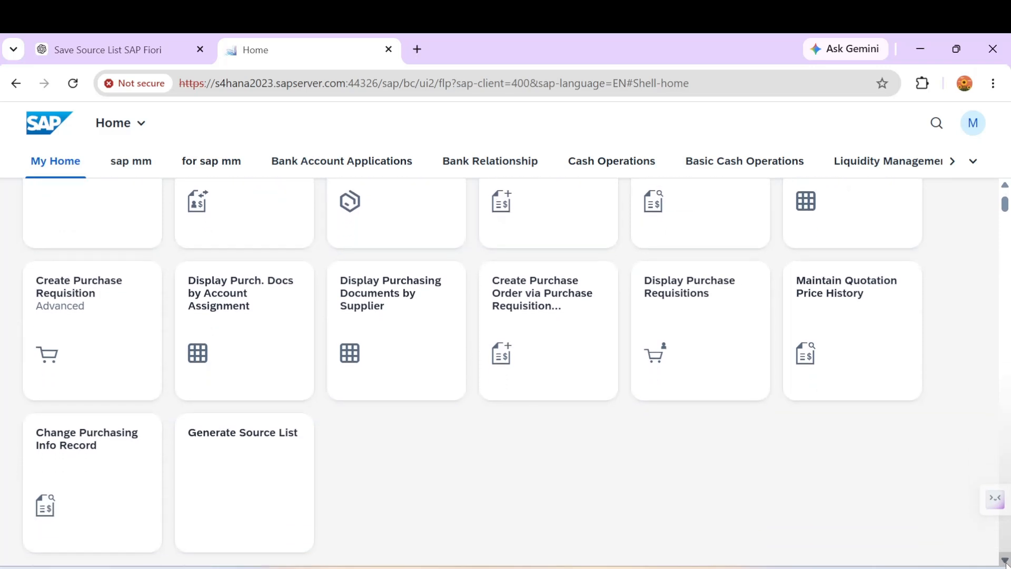
scroll(1005, 560, "down", 1)
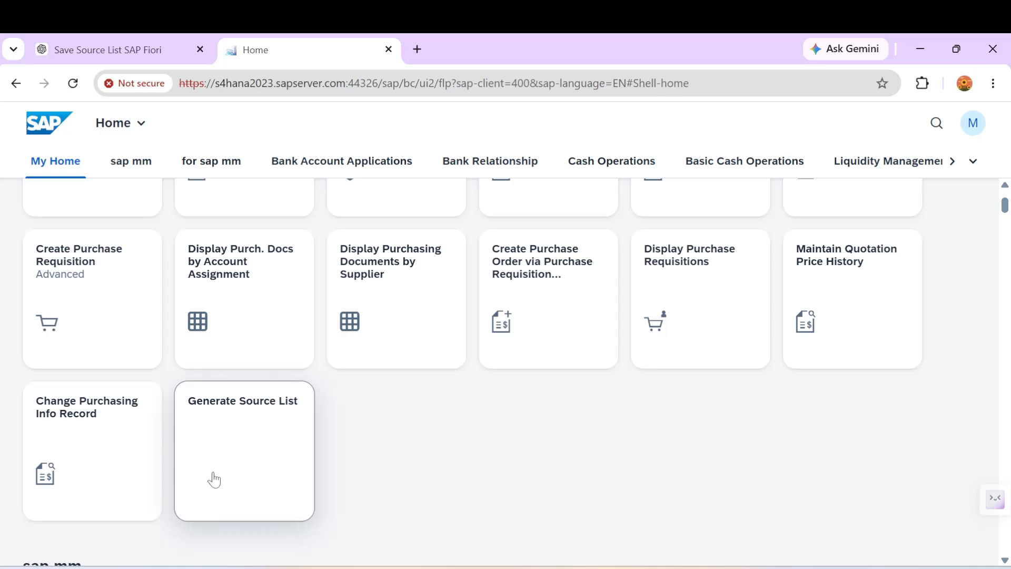
Open the Generate Source List app and enter material MAT4542.
left_click(247, 477)
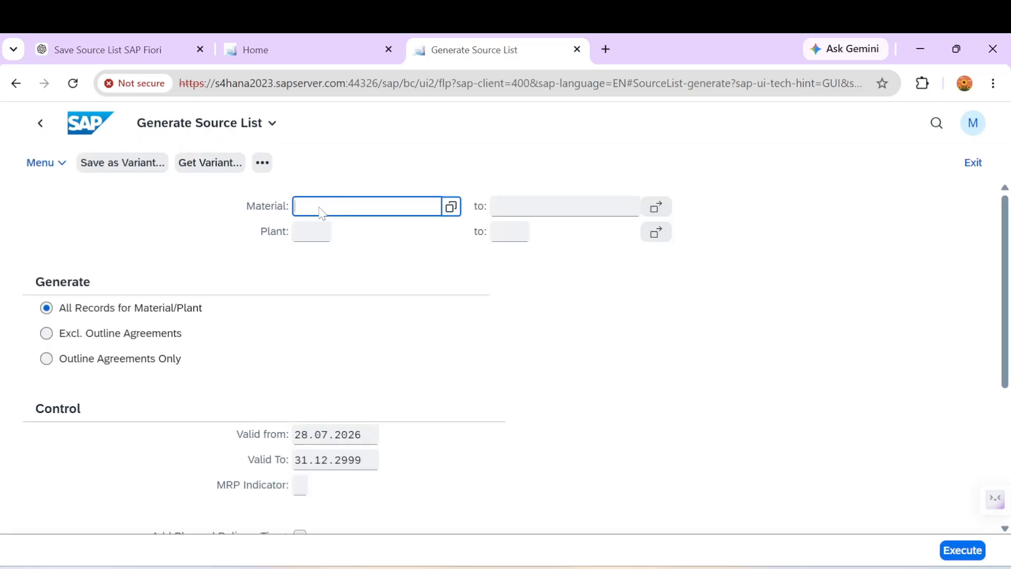
double_click(320, 211)
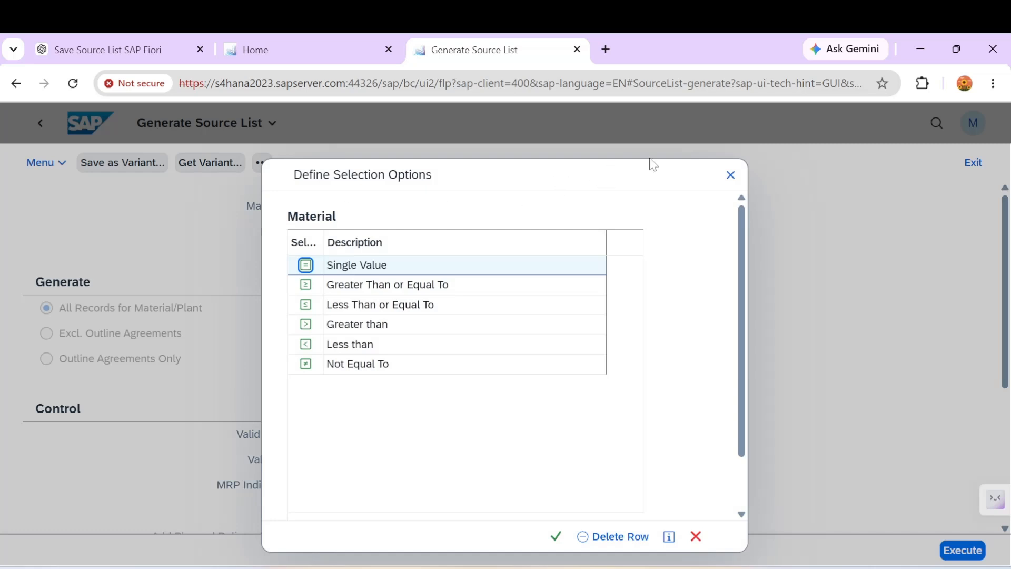
left_click(729, 175)
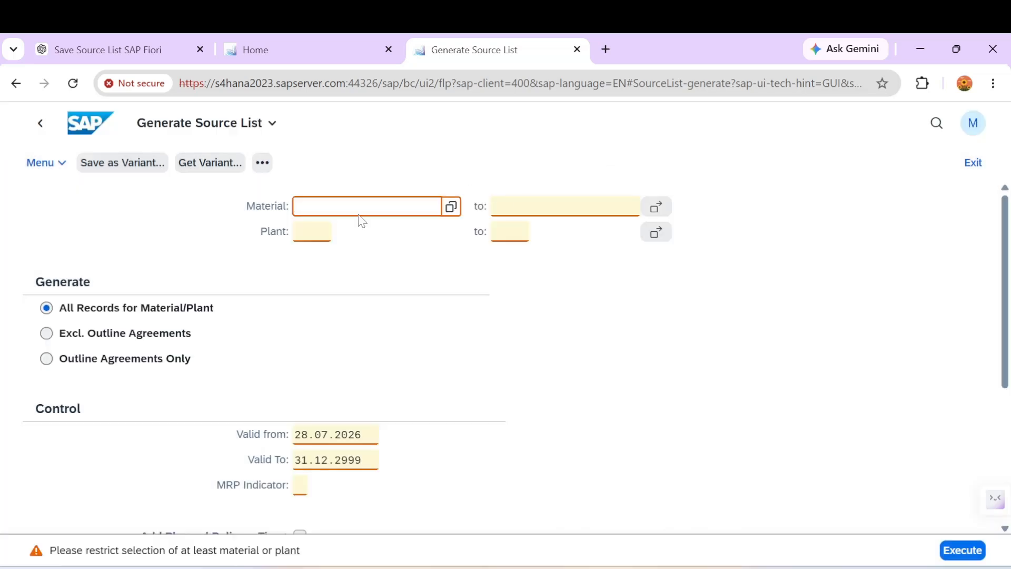
left_click(315, 231)
left_click(332, 204)
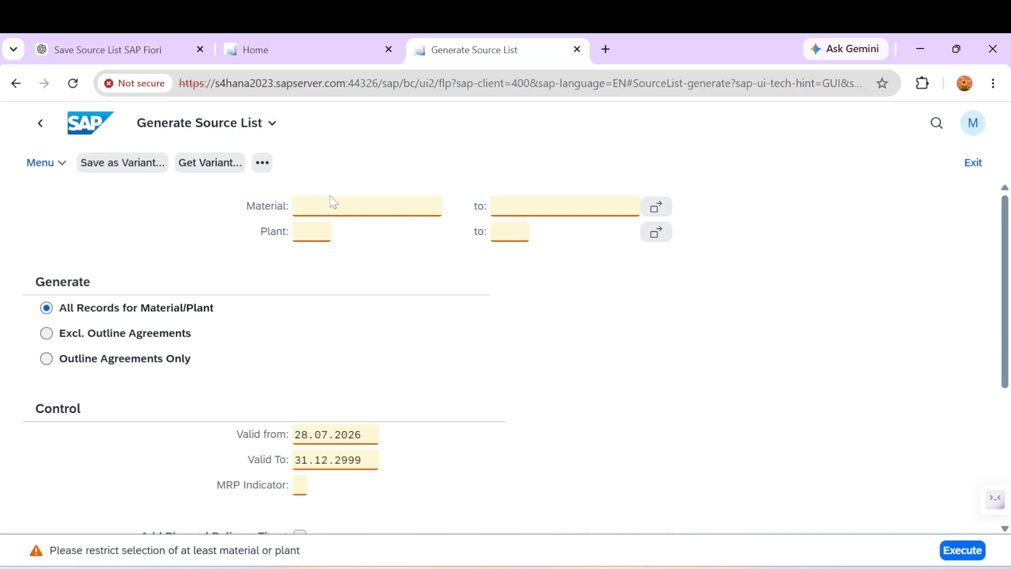
left_click(327, 210)
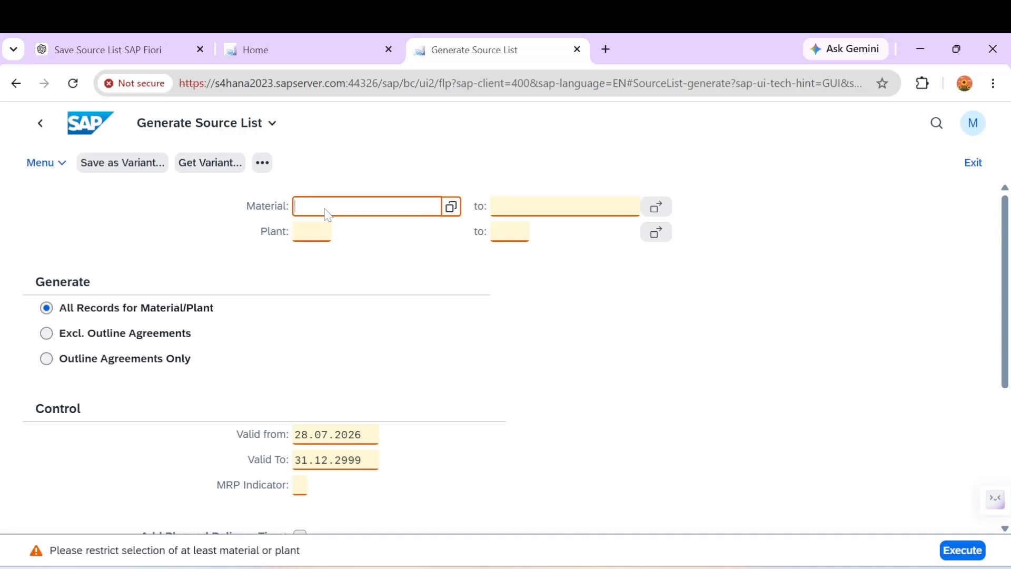
type("mat4")
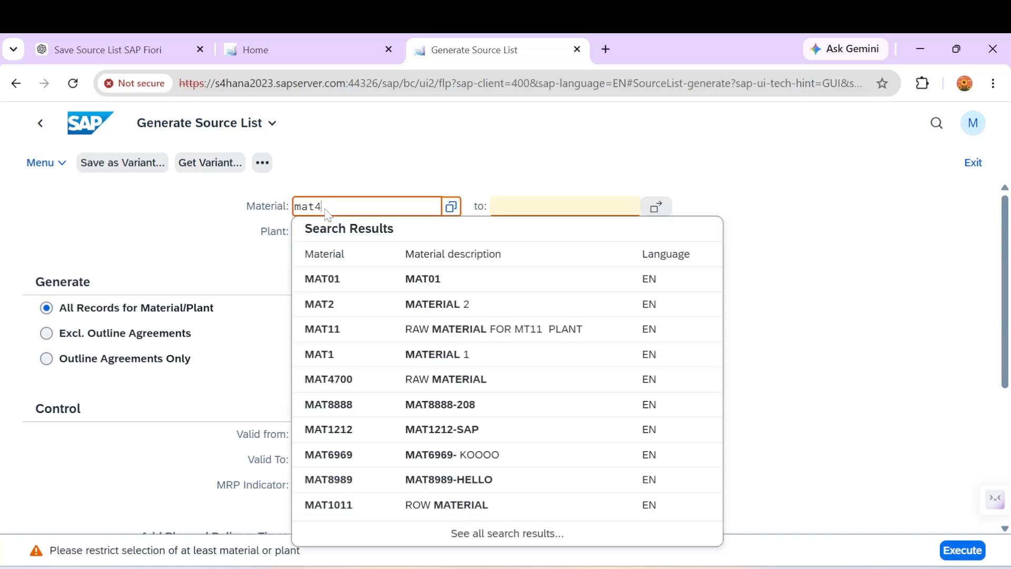
type("542")
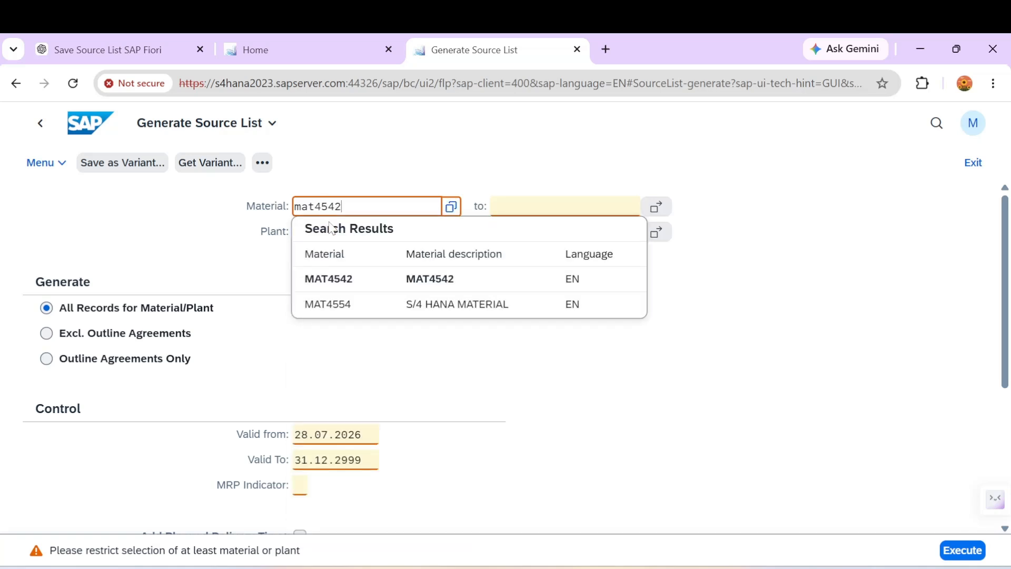
left_click(331, 279)
left_click(299, 228)
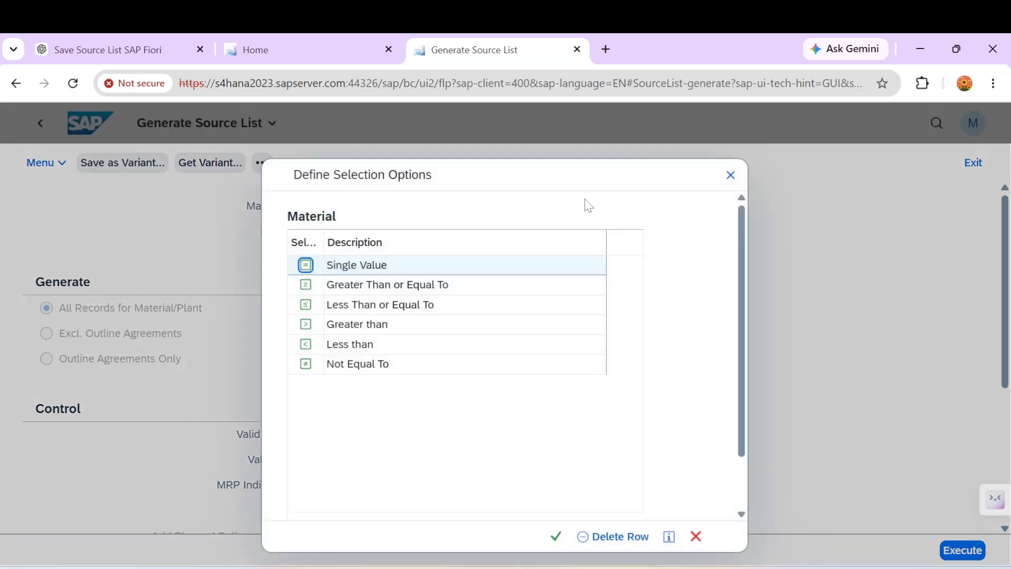
left_click(730, 175)
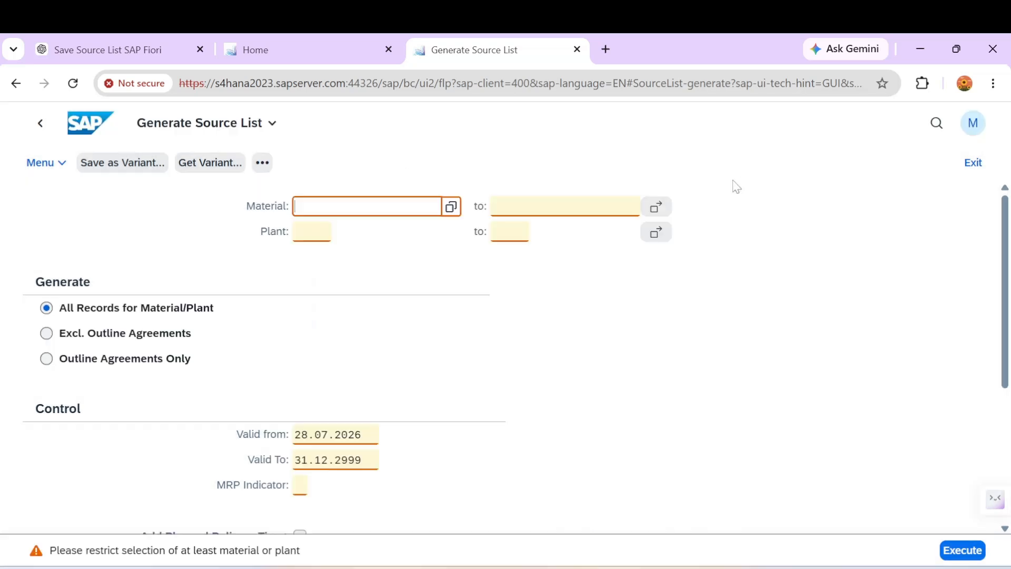
Pick material MAT4542 and plant MY01 from the search suggestions.
left_click(311, 239)
left_click(328, 210)
type("mat454")
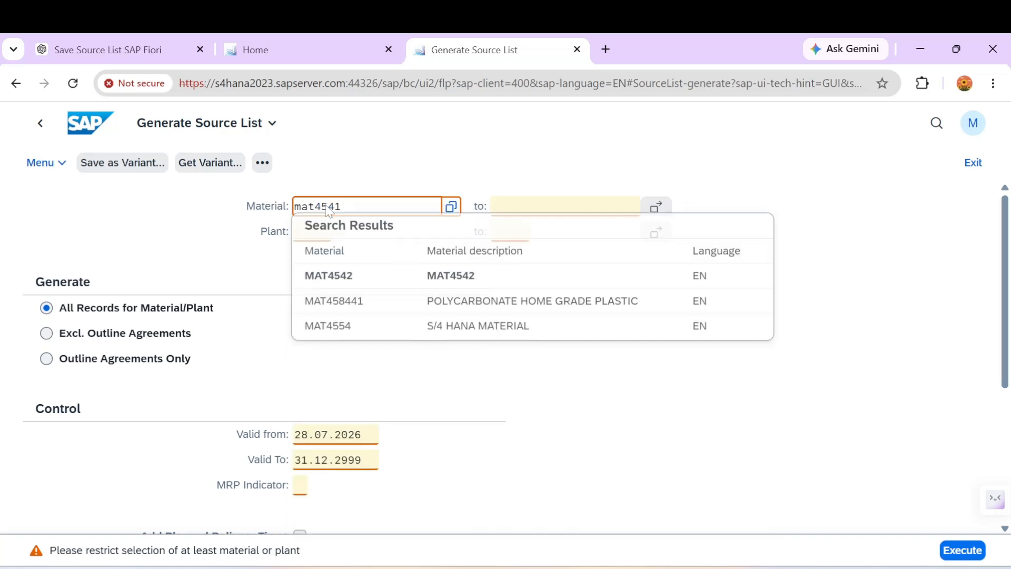
type("2")
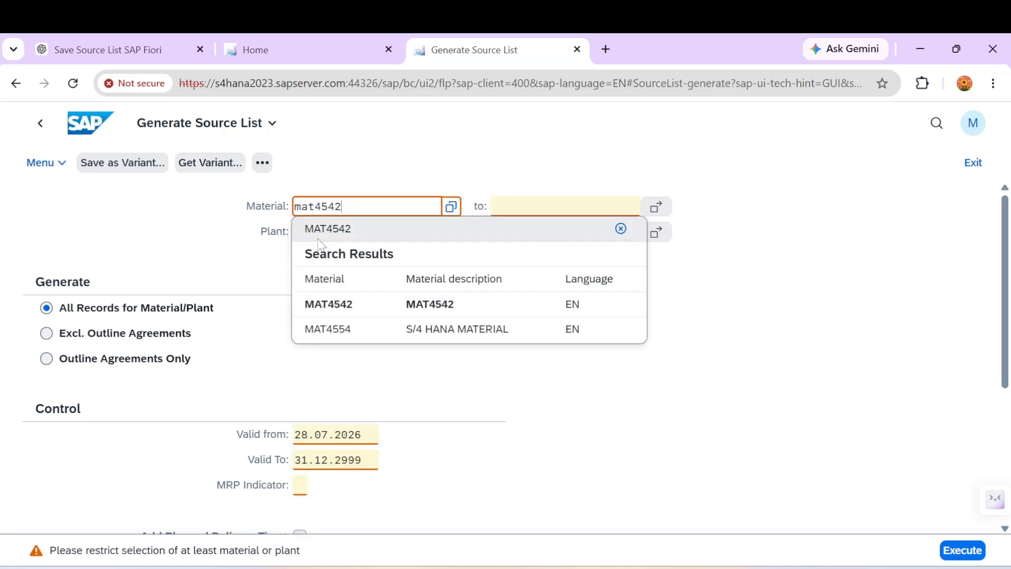
left_click(331, 304)
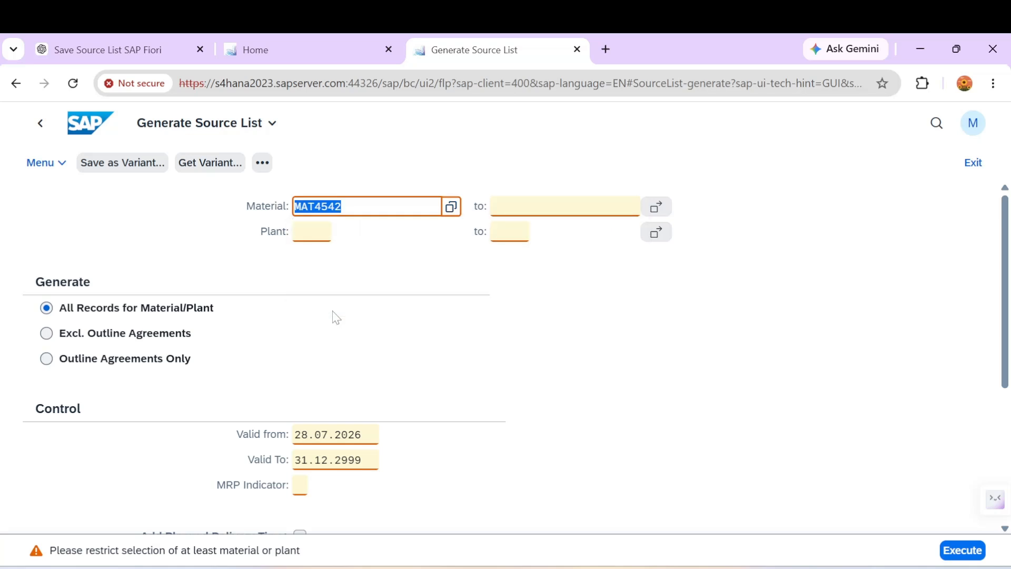
left_click(307, 235)
type("my01")
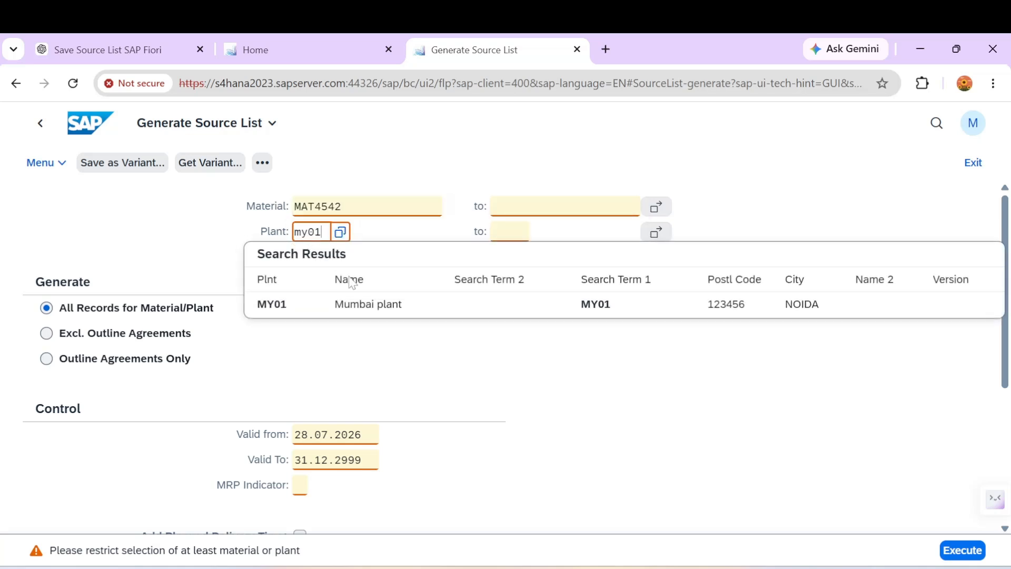
left_click(279, 313)
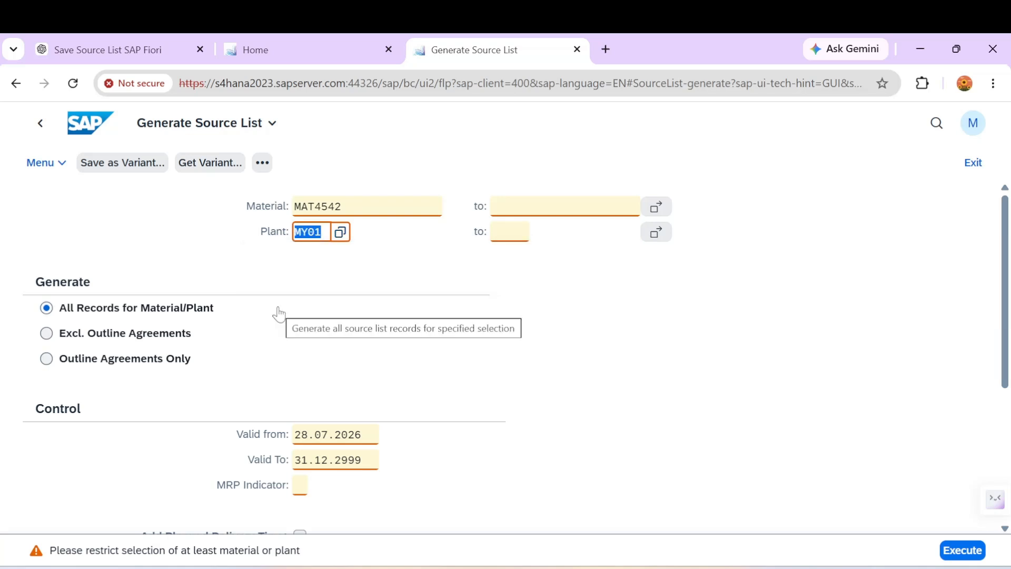
left_click(329, 460)
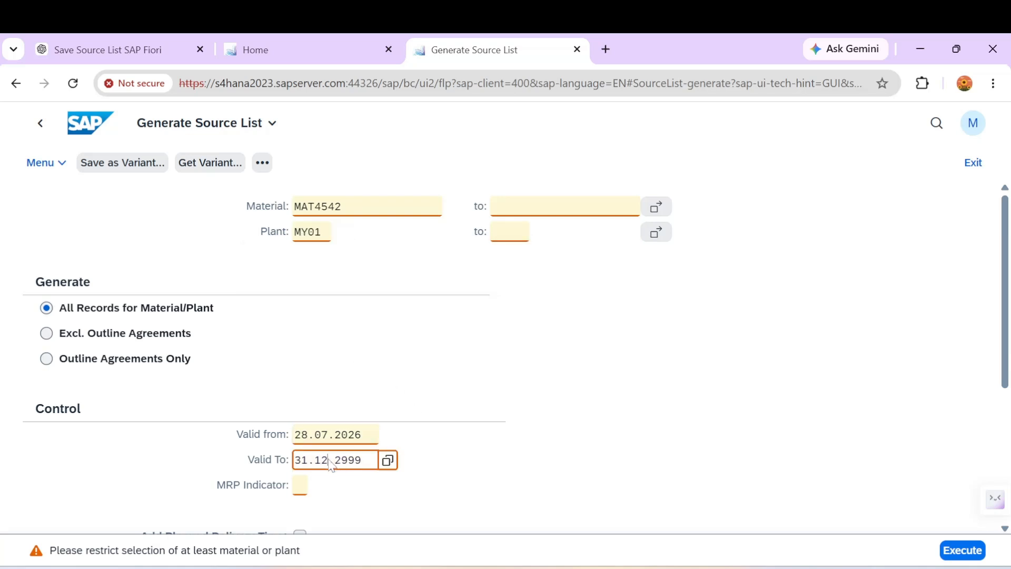
Edit the Valid To date entry to year 2026 and month 08.
left_click(388, 460)
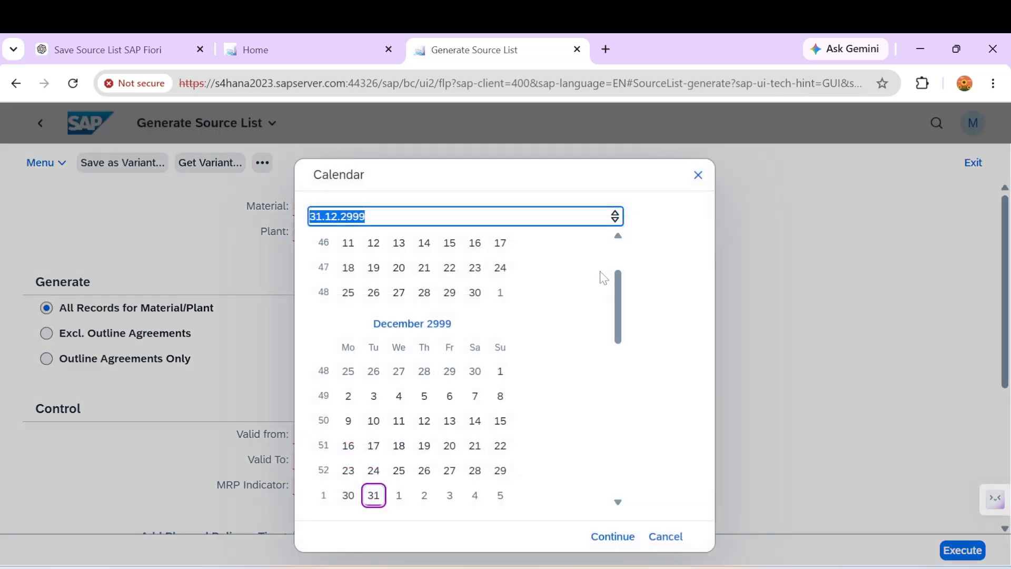
left_click(618, 237)
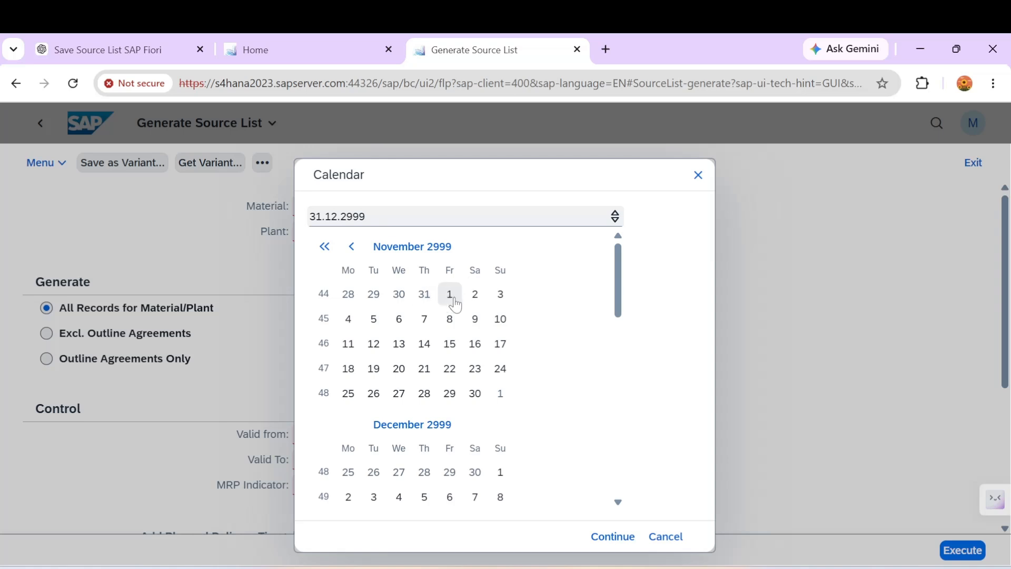
left_click(444, 258)
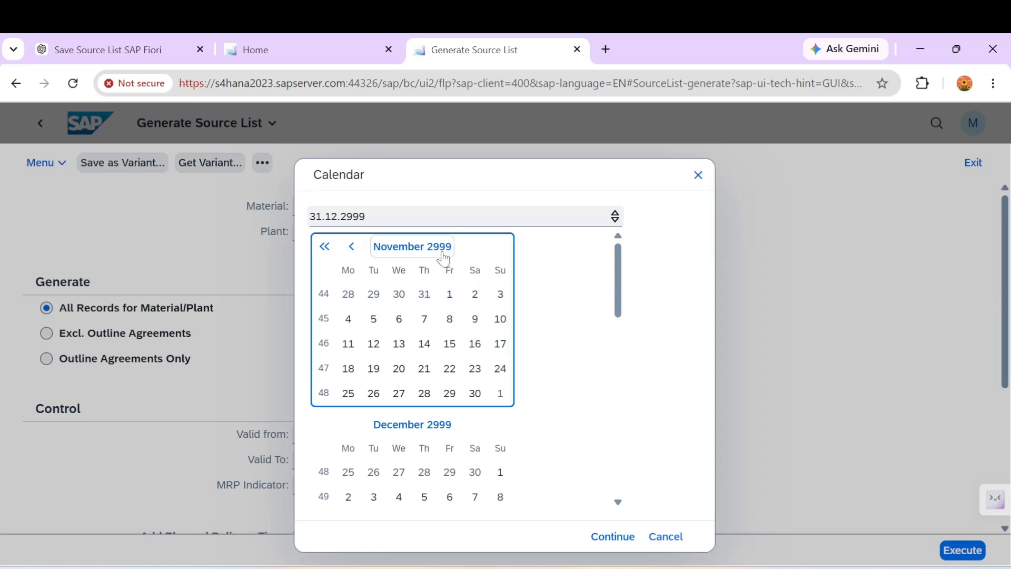
left_click(354, 219)
double_click(356, 221)
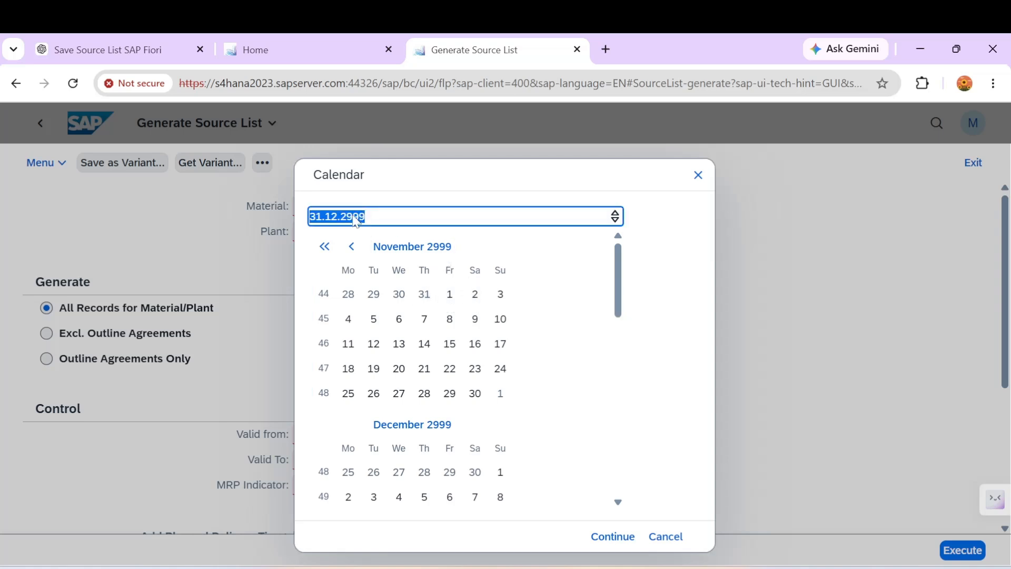
left_click(355, 221)
left_click(369, 224)
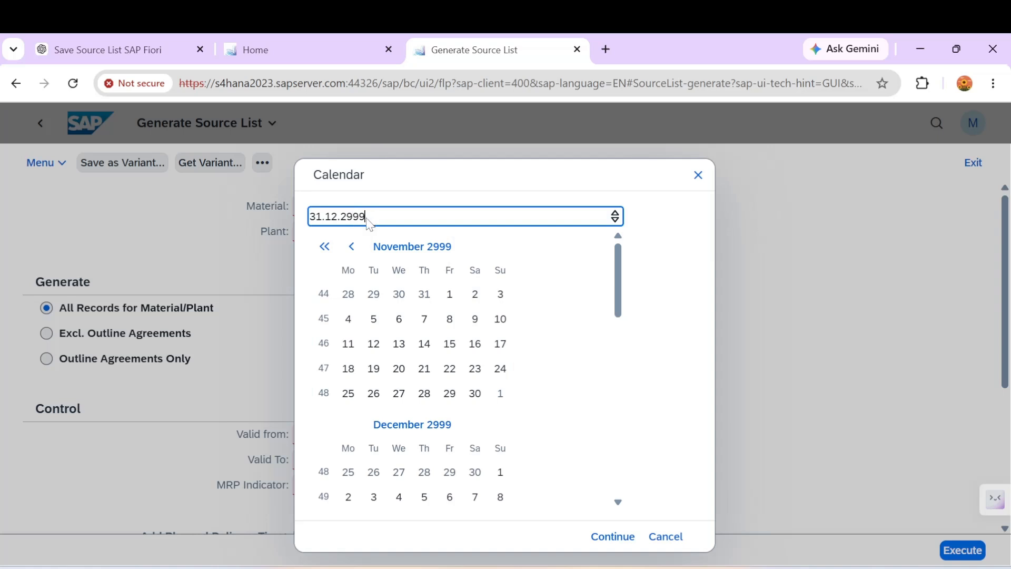
key("Left")
key("Left")
key("Left")
type("2")
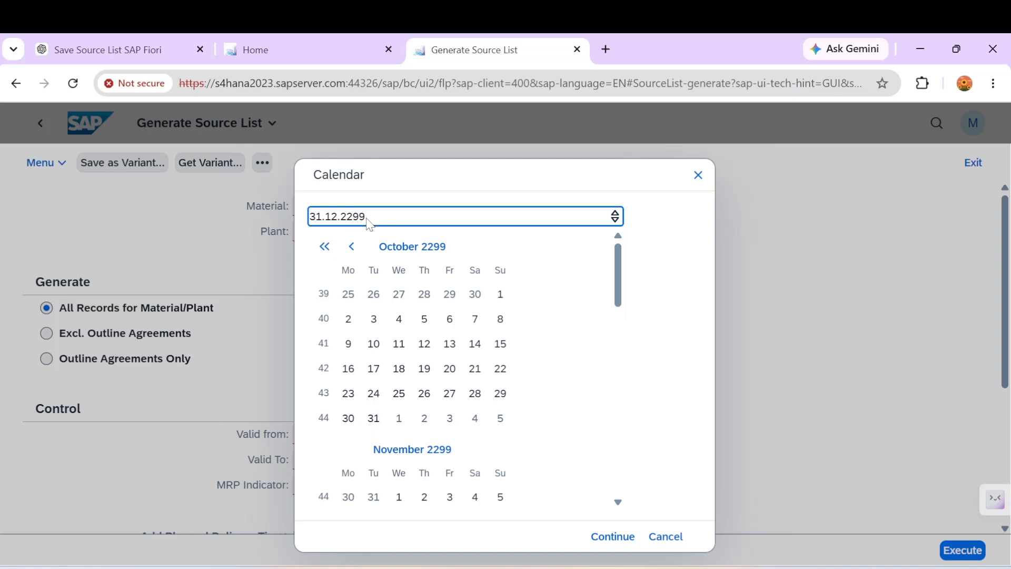
key("Left")
type("026")
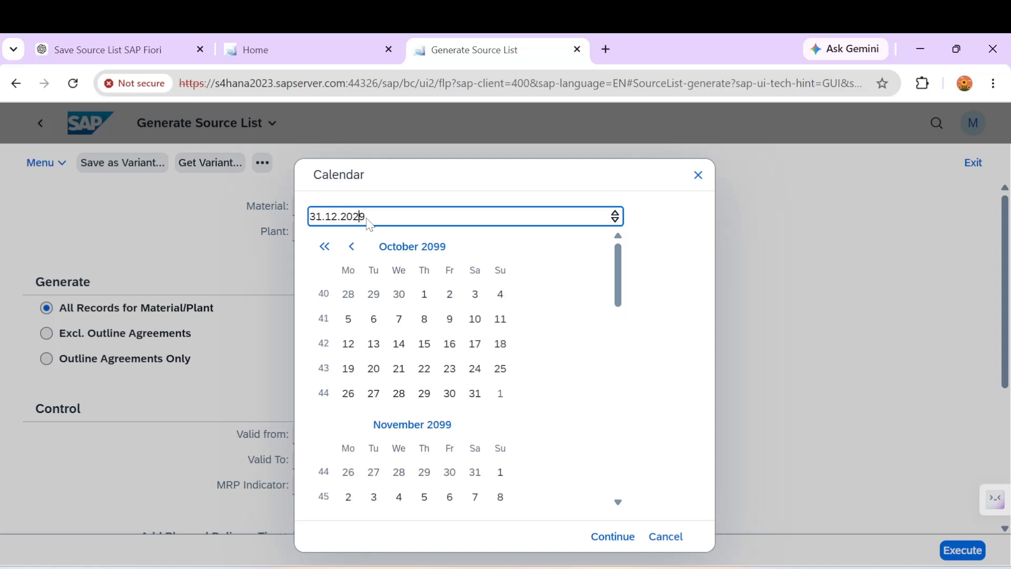
left_click(333, 223)
type("08")
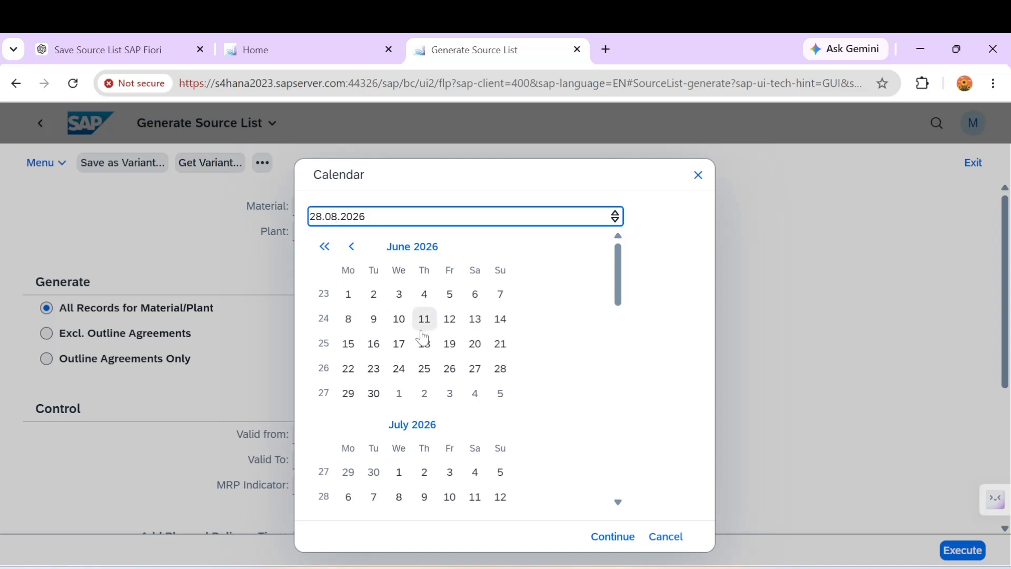
Pick 13 August 2026 as the Valid To date in the calendar.
left_click(618, 502)
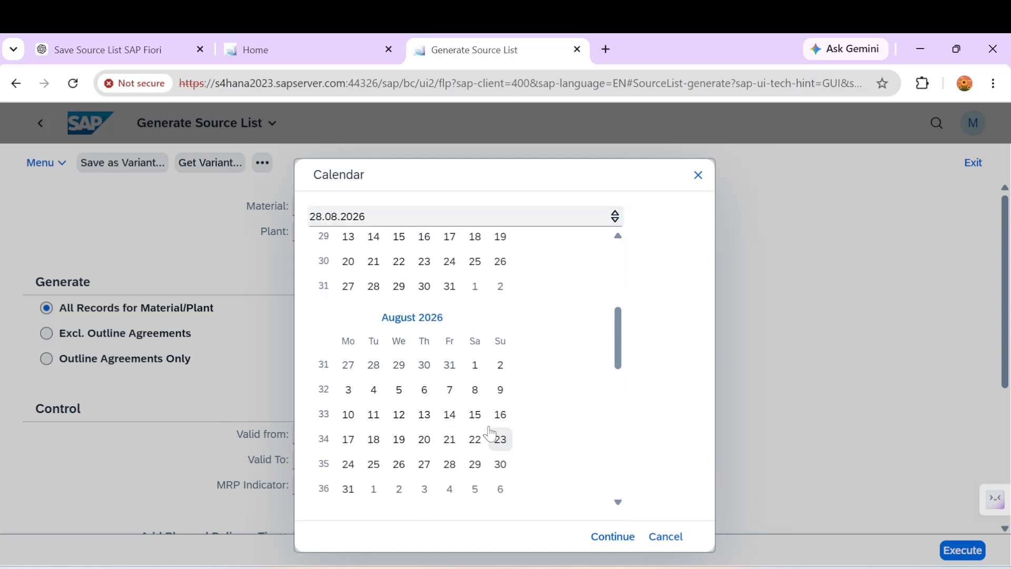
left_click(429, 419)
left_click(431, 424)
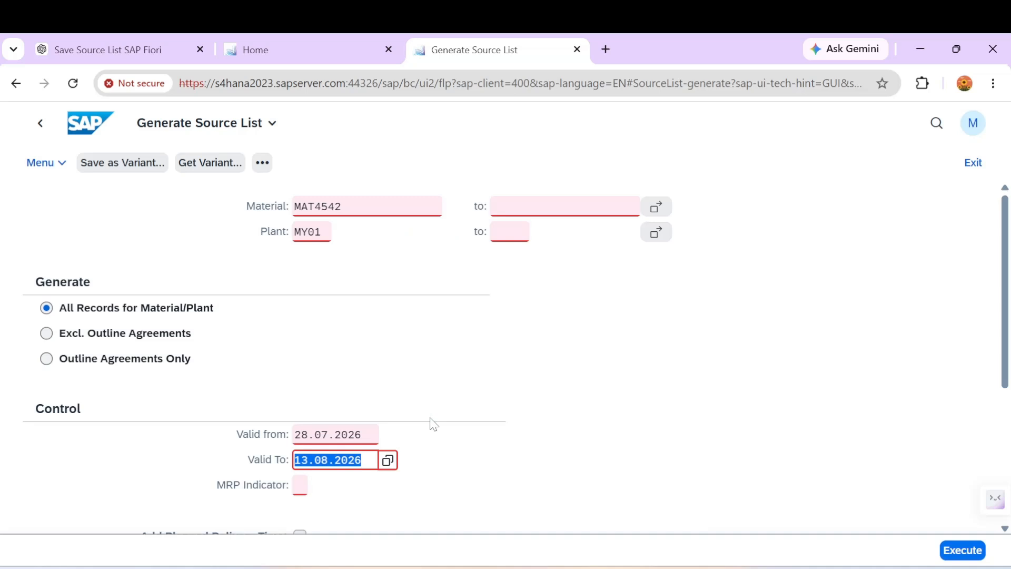
Execute the simulation and select the first supplier row marked 'will be added'.
left_click(954, 551)
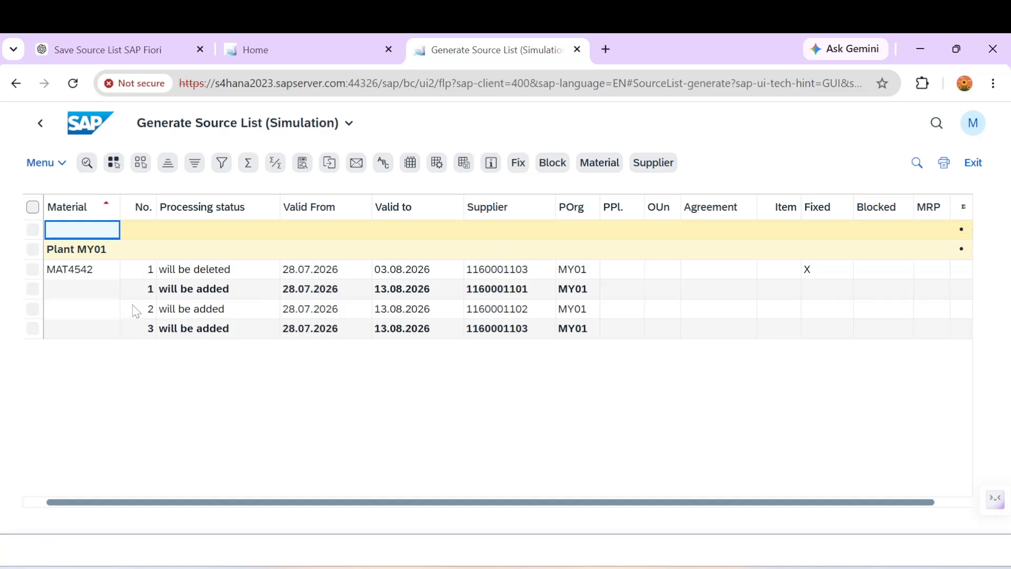
left_click(33, 291)
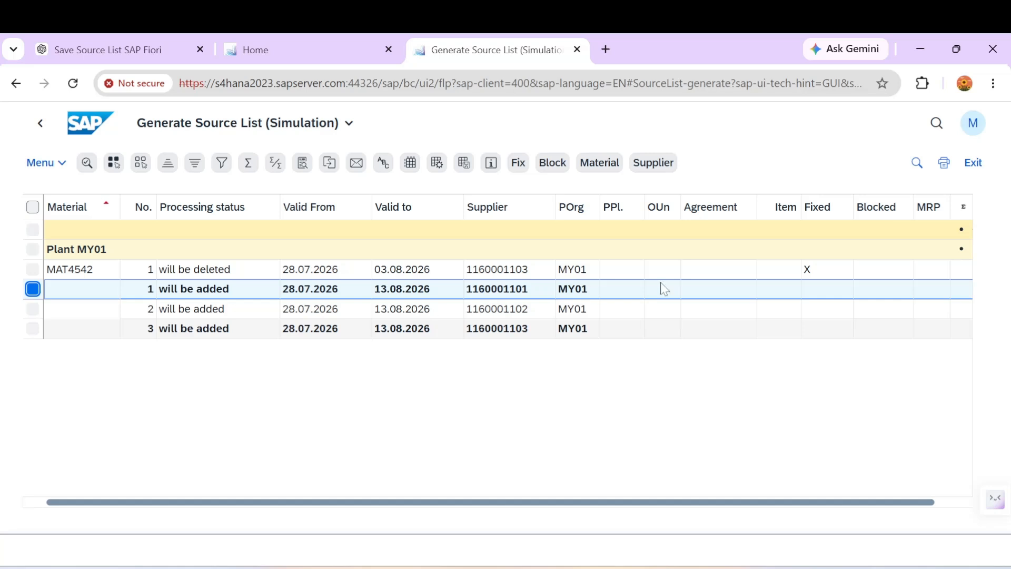
left_click(30, 270)
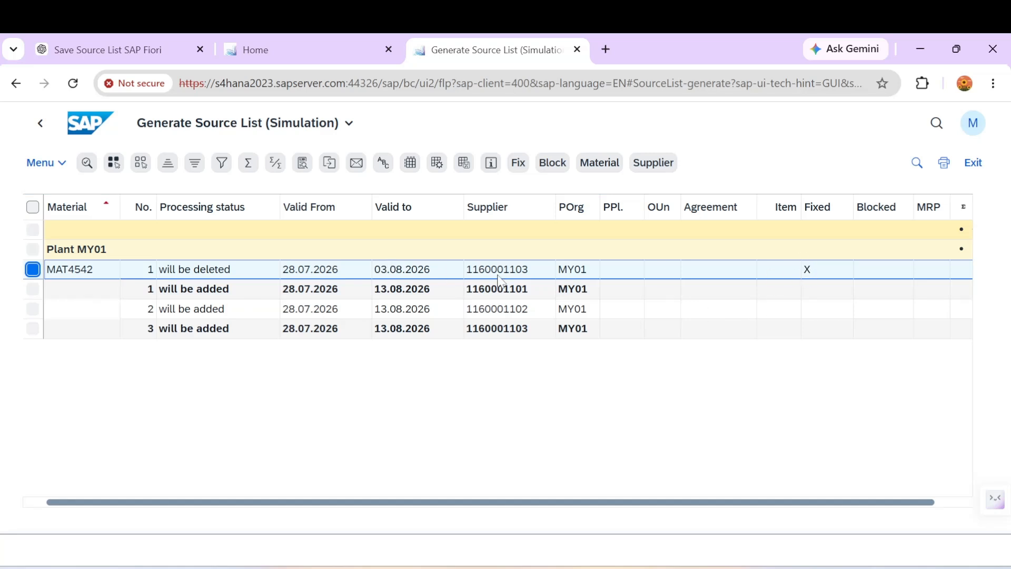
left_click(33, 289)
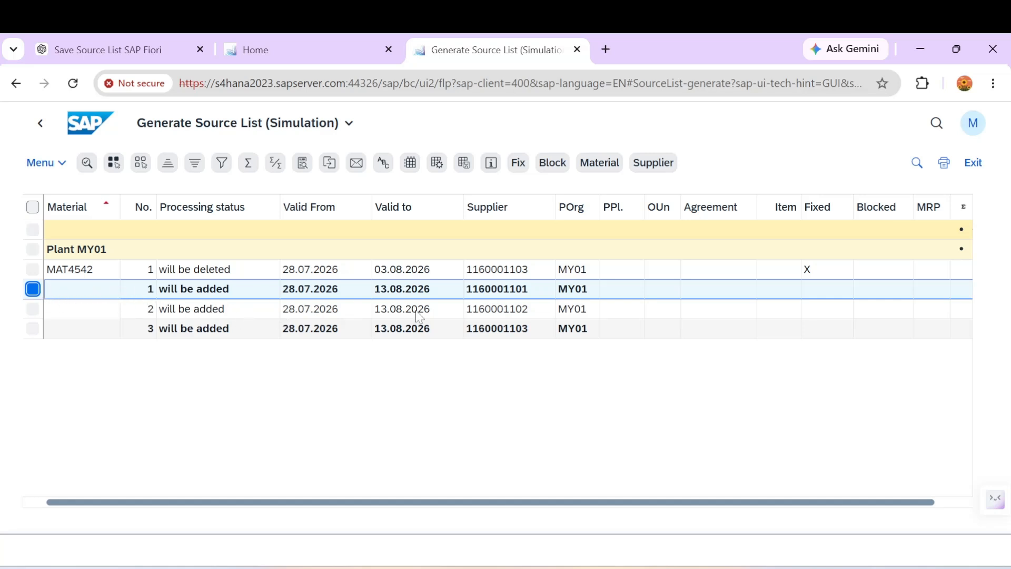
left_click(551, 164)
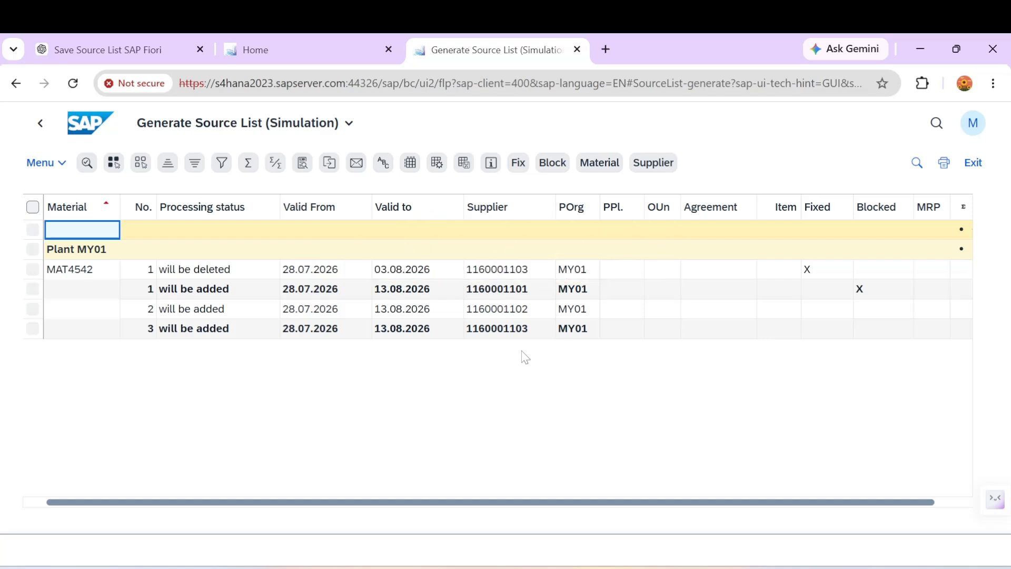
mouse_move(678, 543)
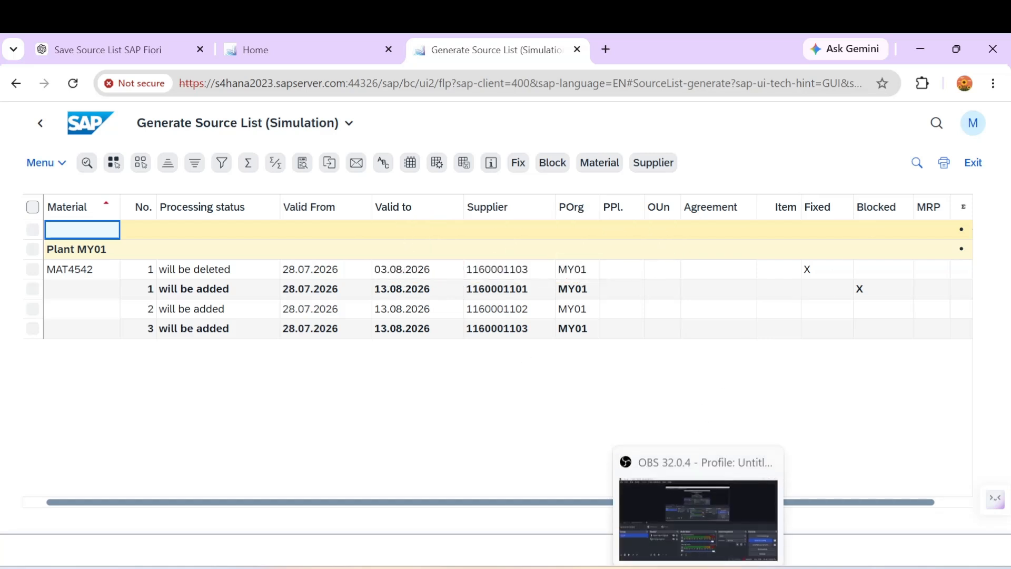